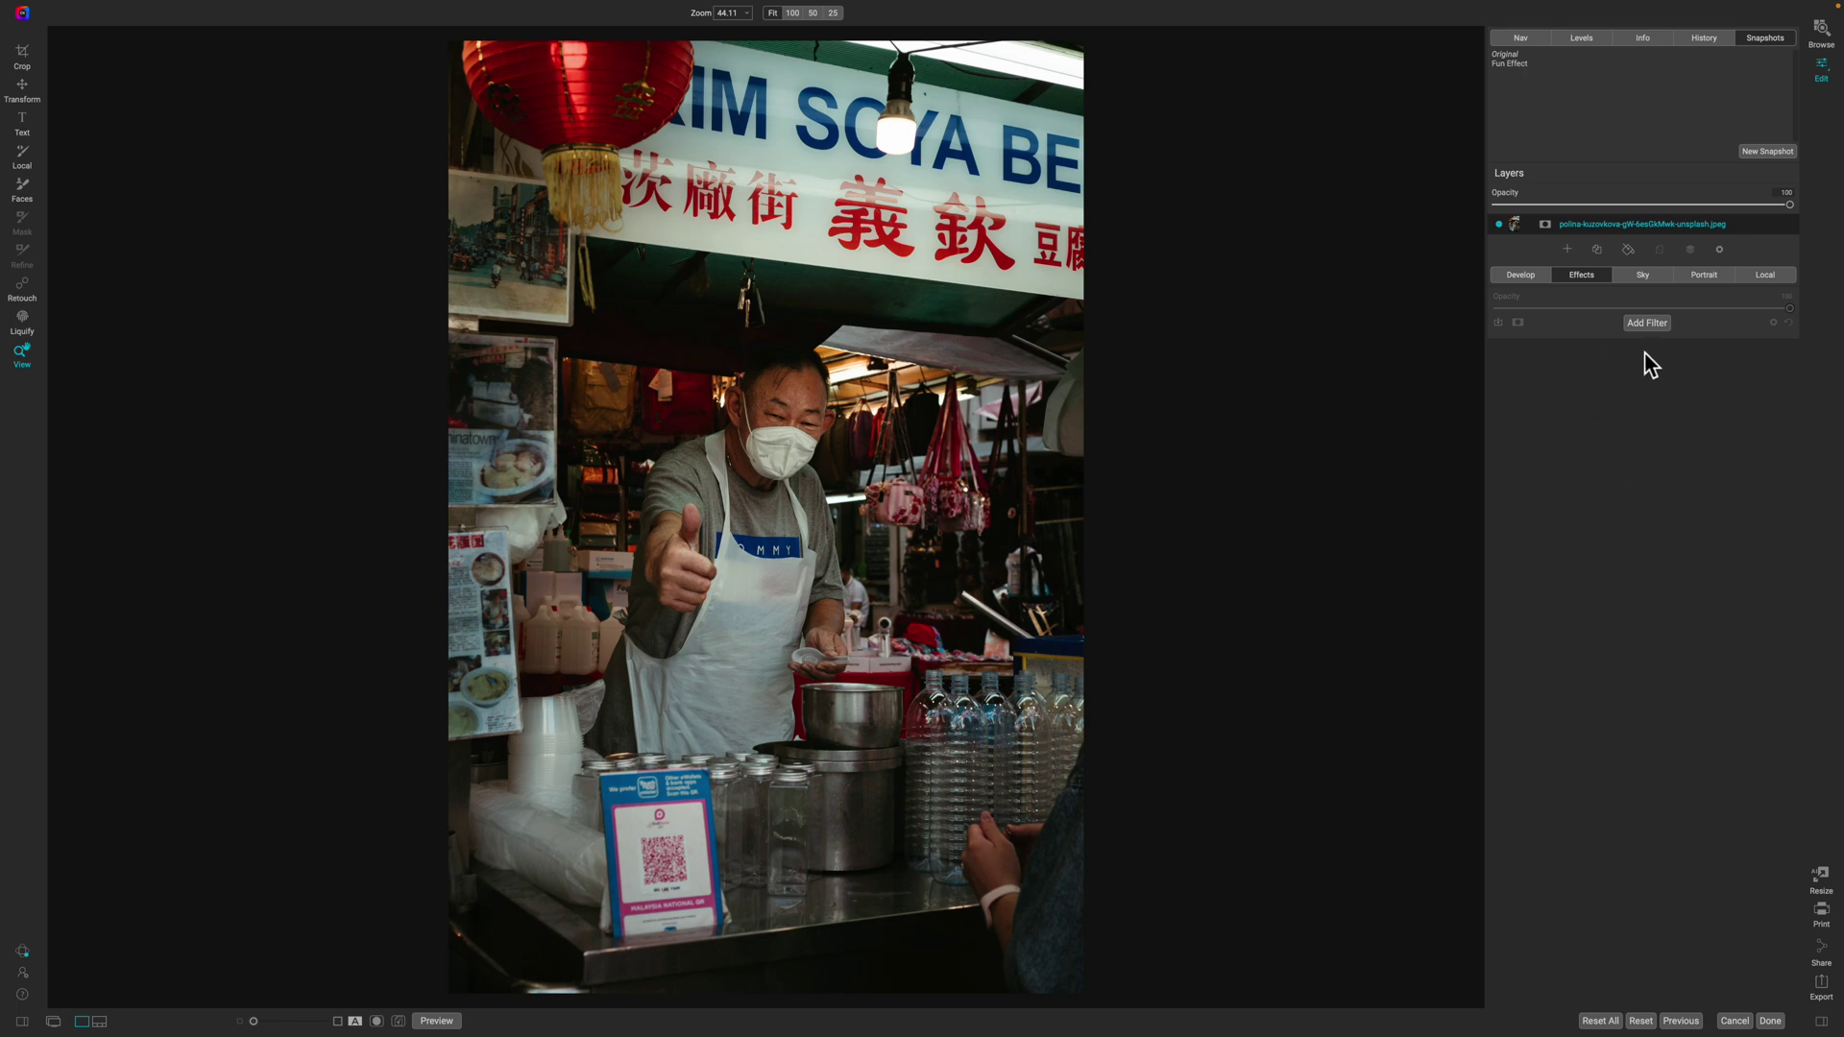
Add a Blur filter with Radial type at Amount 10 to the vendor photo
{"action": "left_click", "coordinate": [1646, 325]}
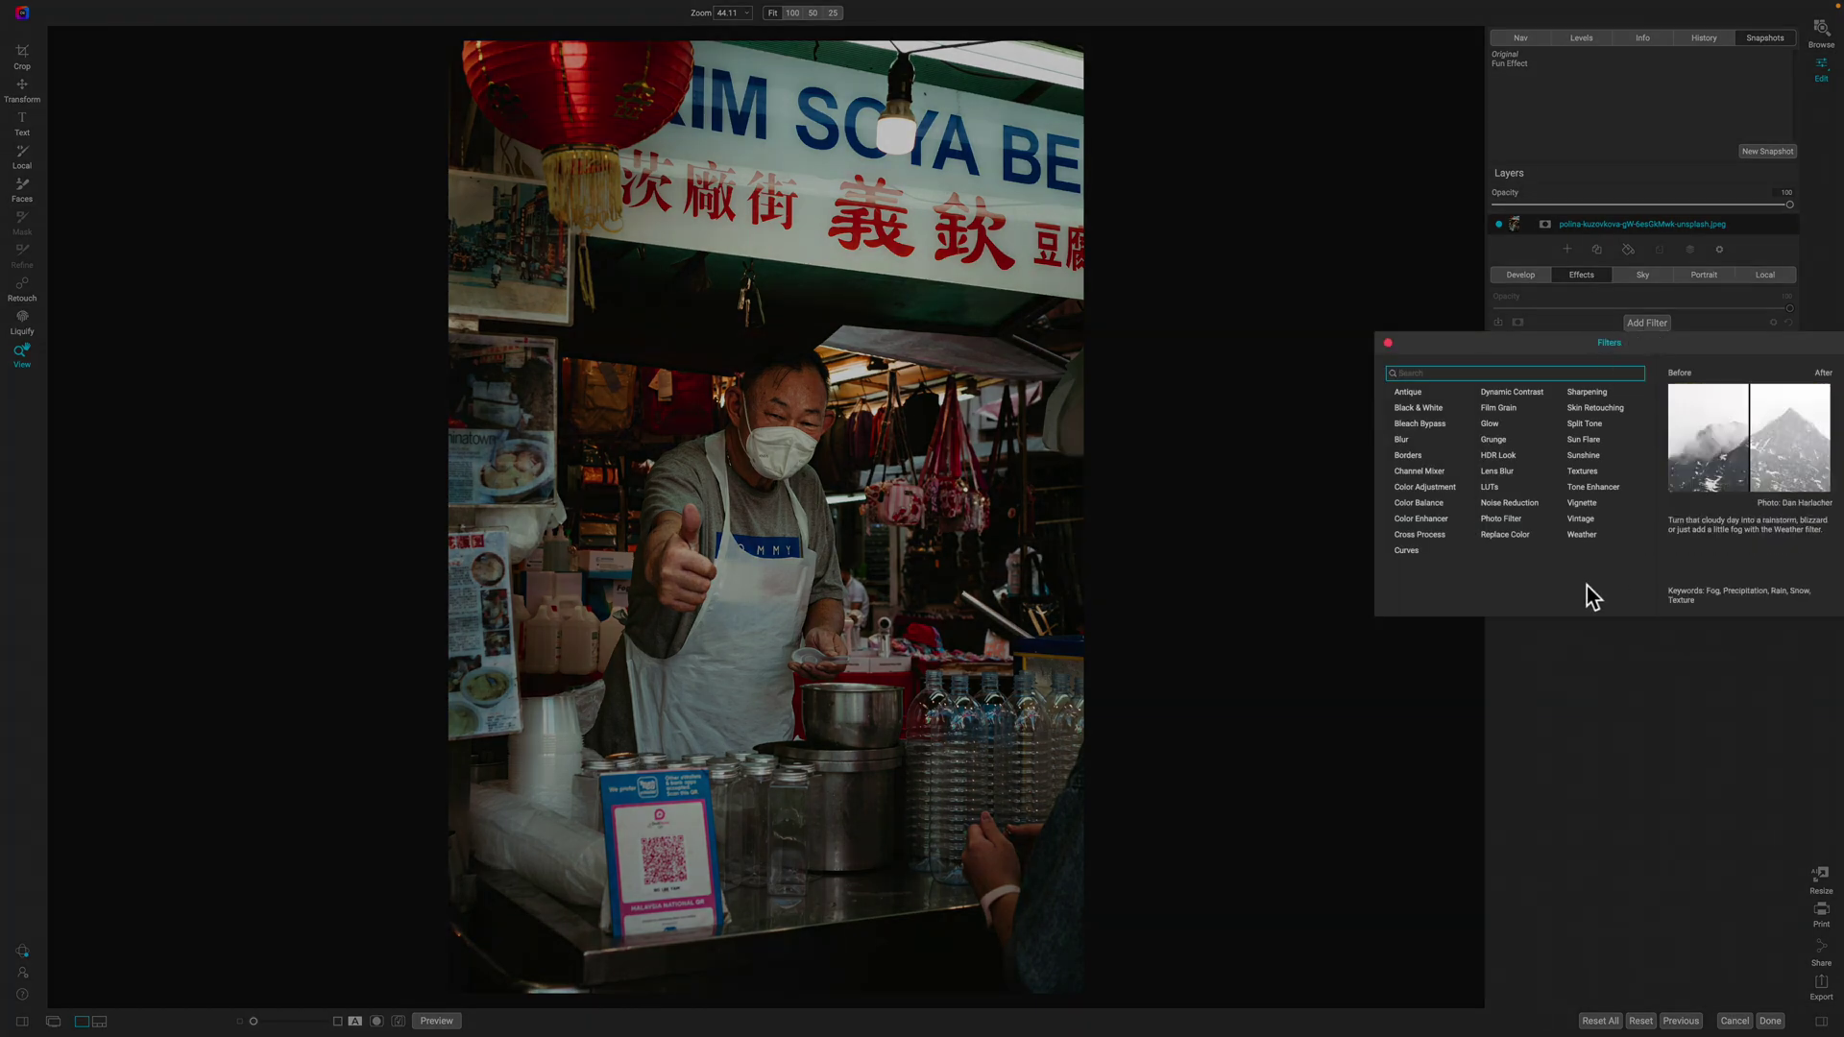
{"action": "left_click", "coordinate": [1398, 443]}
{"action": "left_click", "coordinate": [1523, 480]}
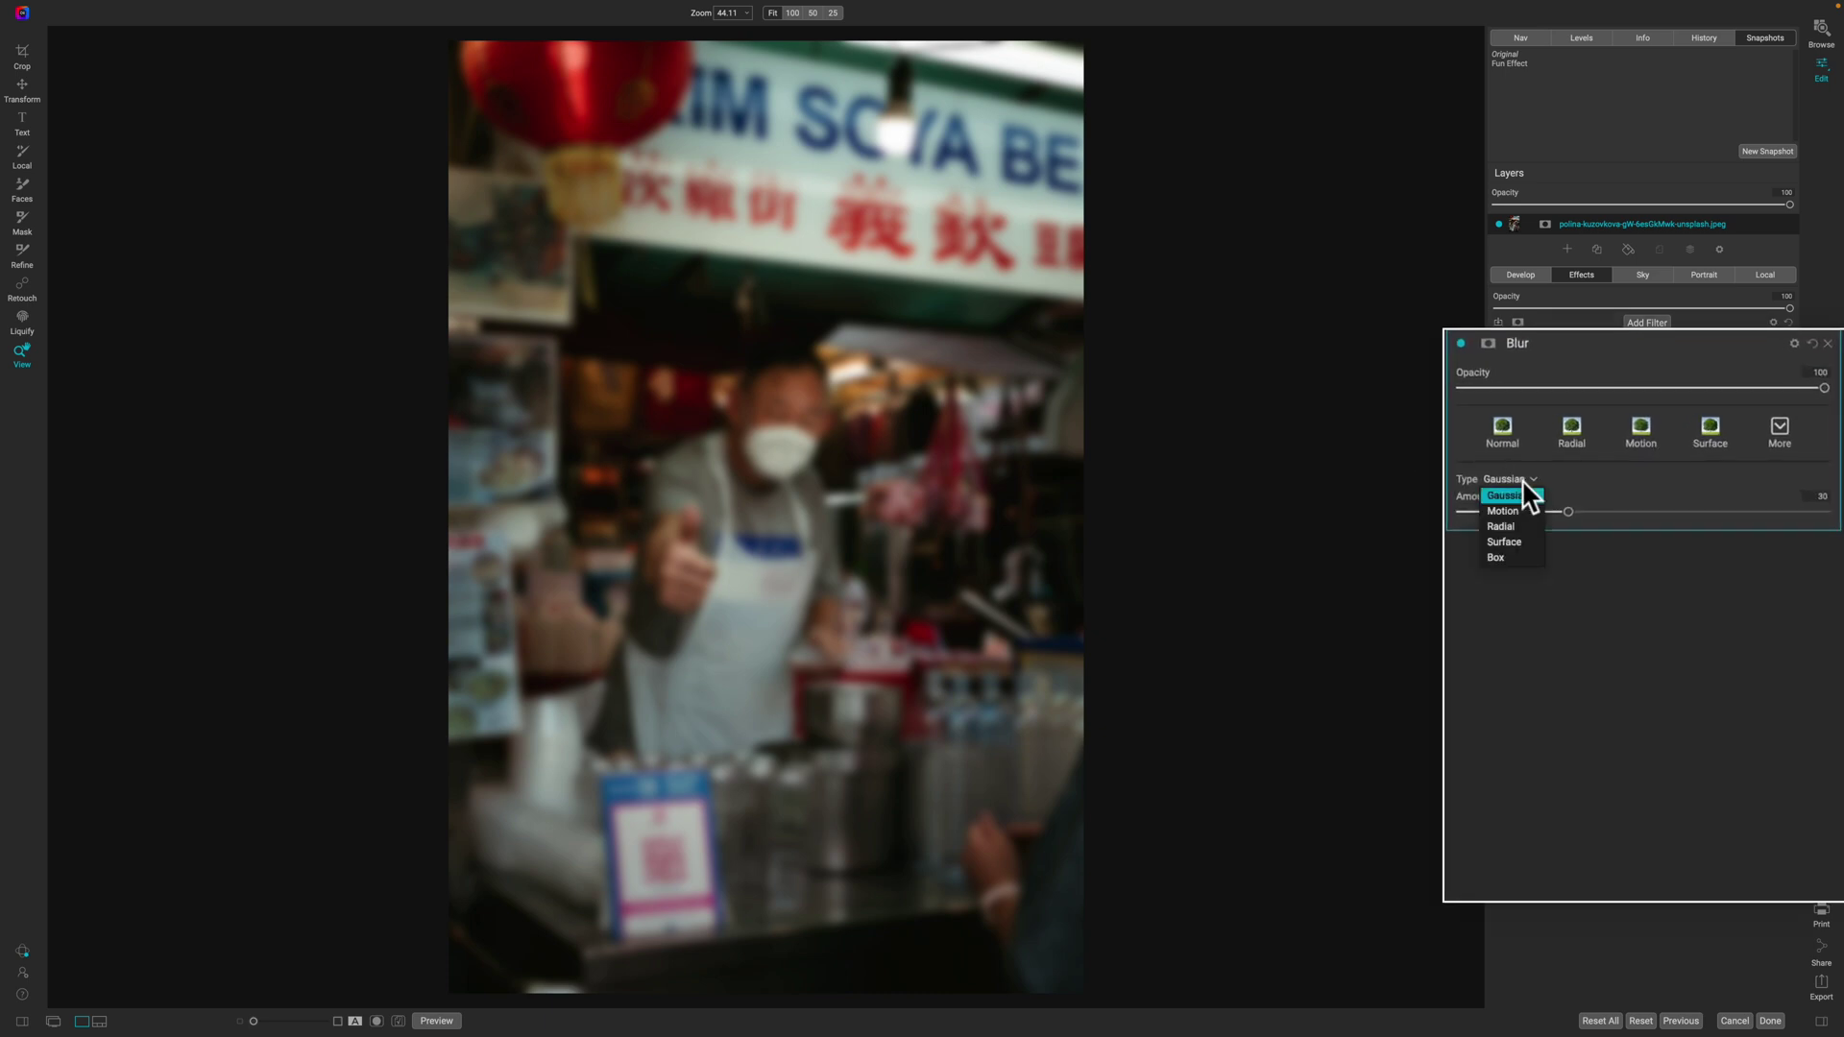
{"action": "left_click", "coordinate": [1524, 521]}
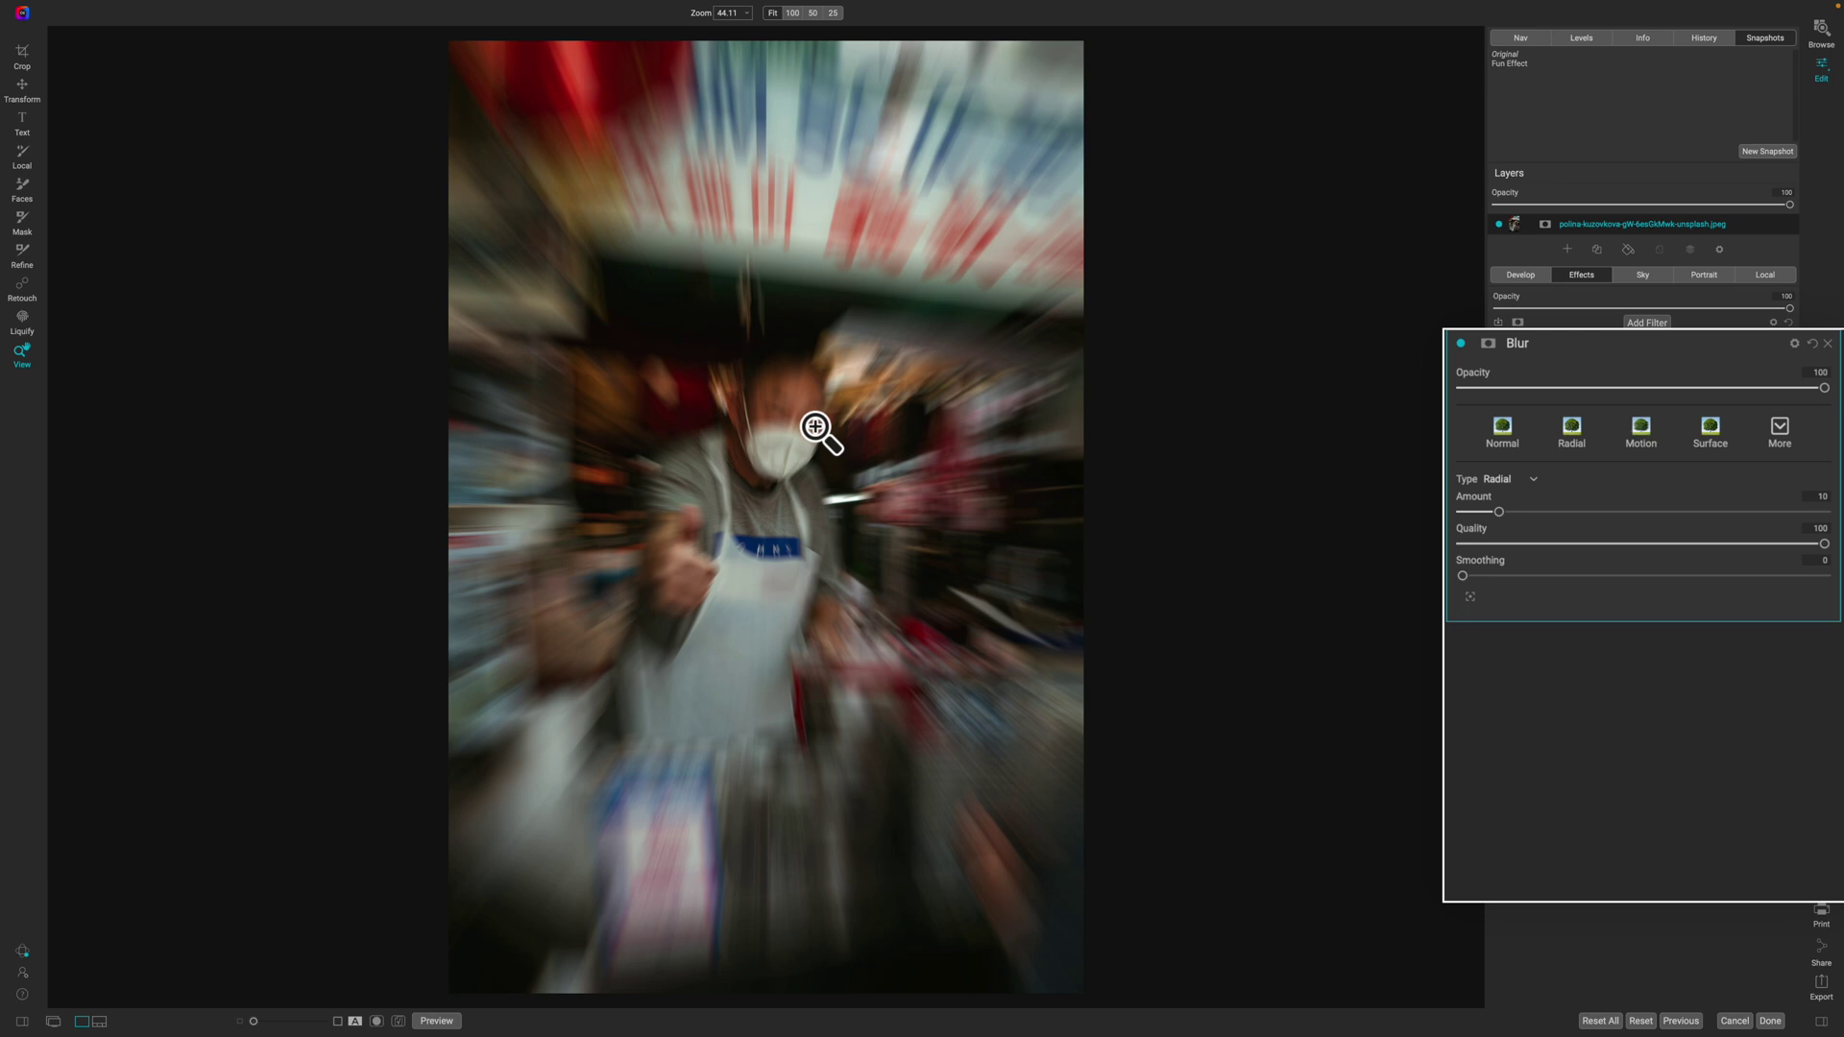
Paint the blur off the vendor's face and upper body with an enlarged Mask brush
{"action": "key", "text": "b"}
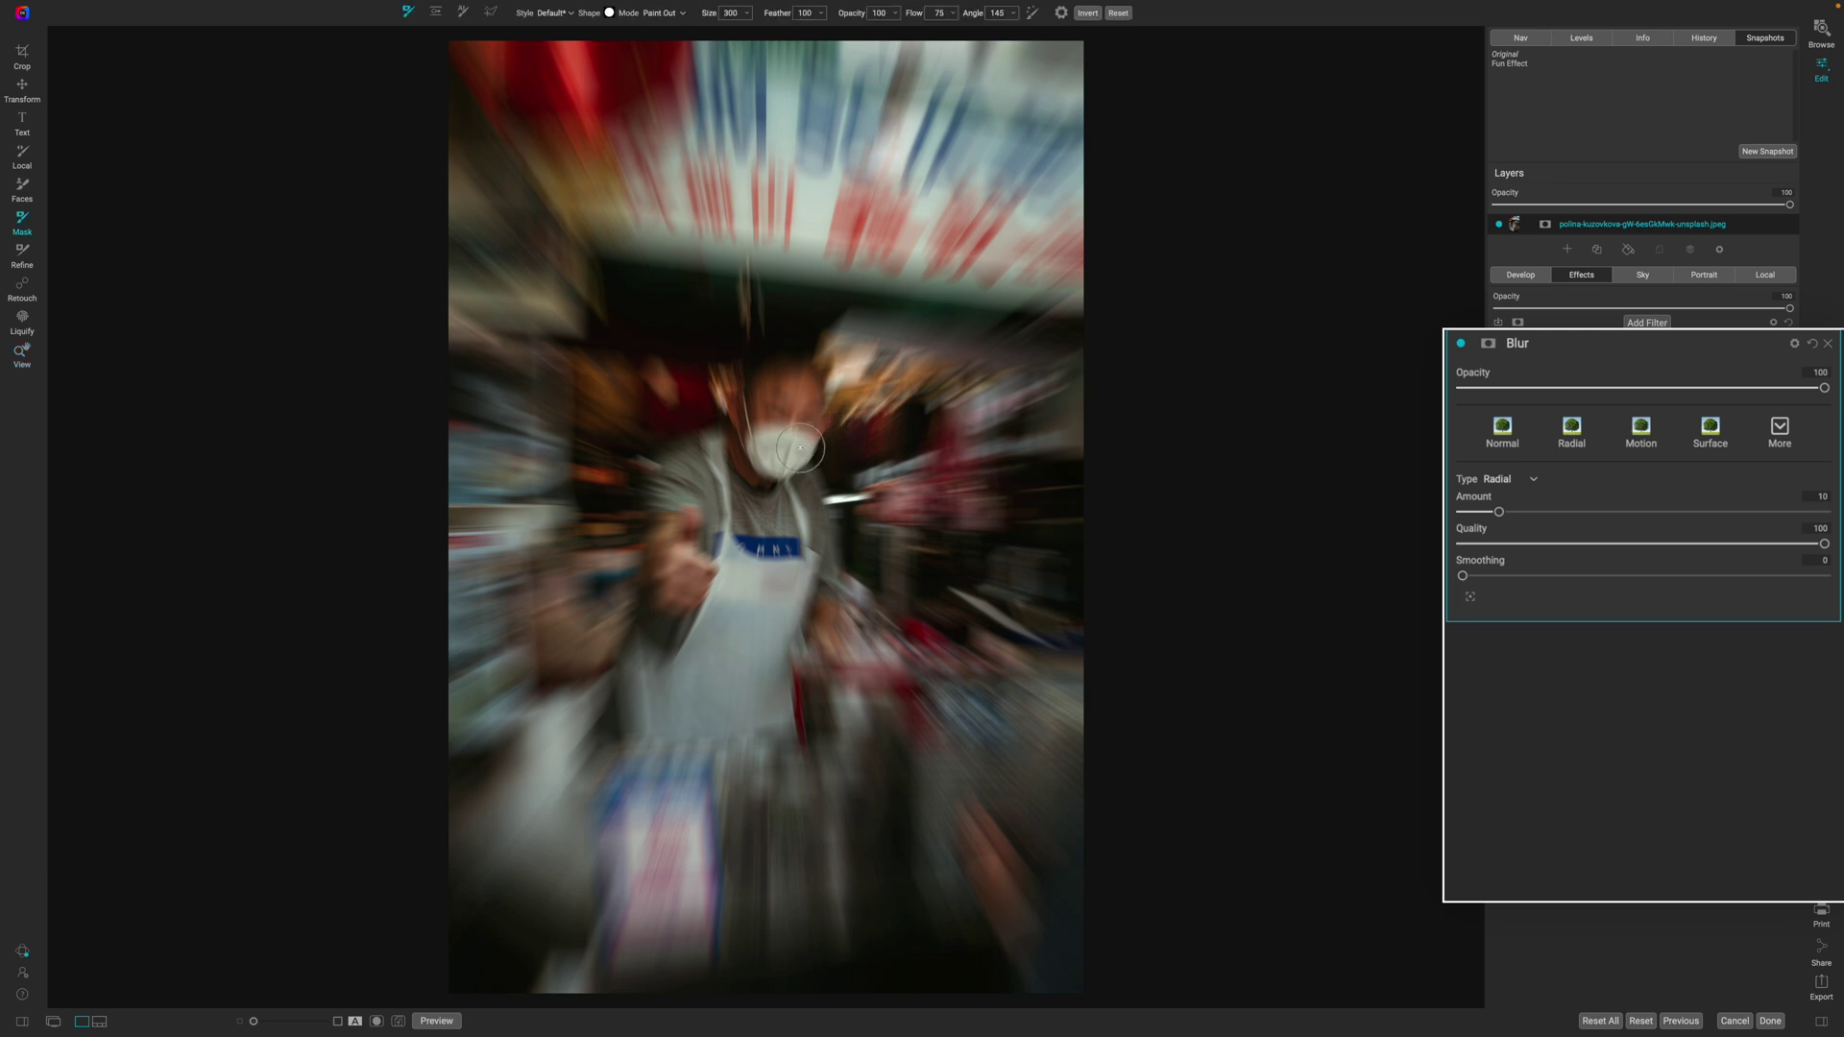
{"action": "key", "text": "bracketright"}
{"action": "key", "text": "bracketright"}
{"action": "key", "text": "bracketright"}
{"action": "key", "text": "bracketright"}
{"action": "mouse_move", "coordinate": [794, 452]}
{"action": "left_mouse_down"}
{"action": "mouse_move", "coordinate": [700, 519]}
{"action": "mouse_move", "coordinate": [665, 645]}
{"action": "mouse_move", "coordinate": [719, 690]}
{"action": "mouse_move", "coordinate": [817, 555]}
{"action": "mouse_move", "coordinate": [826, 510]}
{"action": "mouse_move", "coordinate": [750, 399]}
{"action": "mouse_move", "coordinate": [781, 404]}
{"action": "mouse_move", "coordinate": [683, 521]}
{"action": "mouse_move", "coordinate": [644, 698]}
{"action": "mouse_move", "coordinate": [698, 729]}
{"action": "mouse_move", "coordinate": [775, 711]}
{"action": "mouse_move", "coordinate": [764, 495]}
{"action": "mouse_move", "coordinate": [860, 674]}
{"action": "left_mouse_up"}
{"action": "key", "text": "bracketright"}
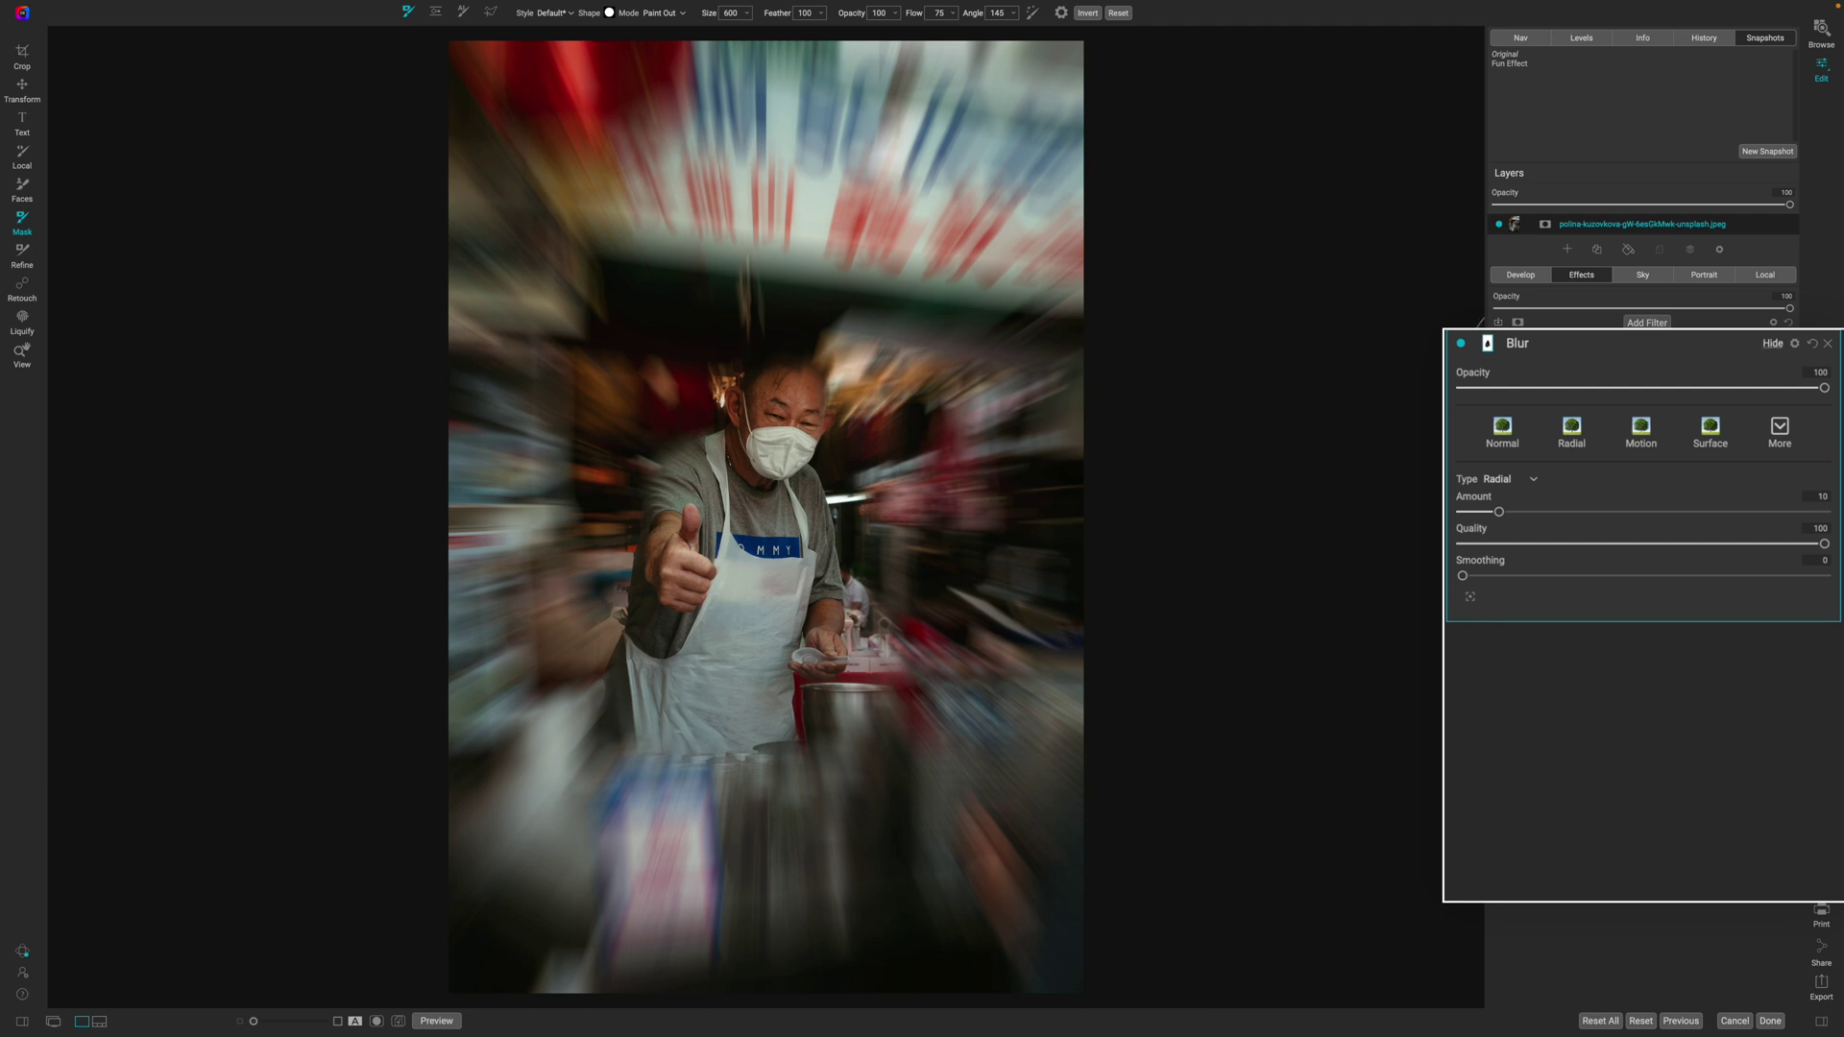
Reset the Blur mask and mark the vendor's body and upper arm red in Quick Mask Drop mode
{"action": "left_click", "coordinate": [1488, 342]}
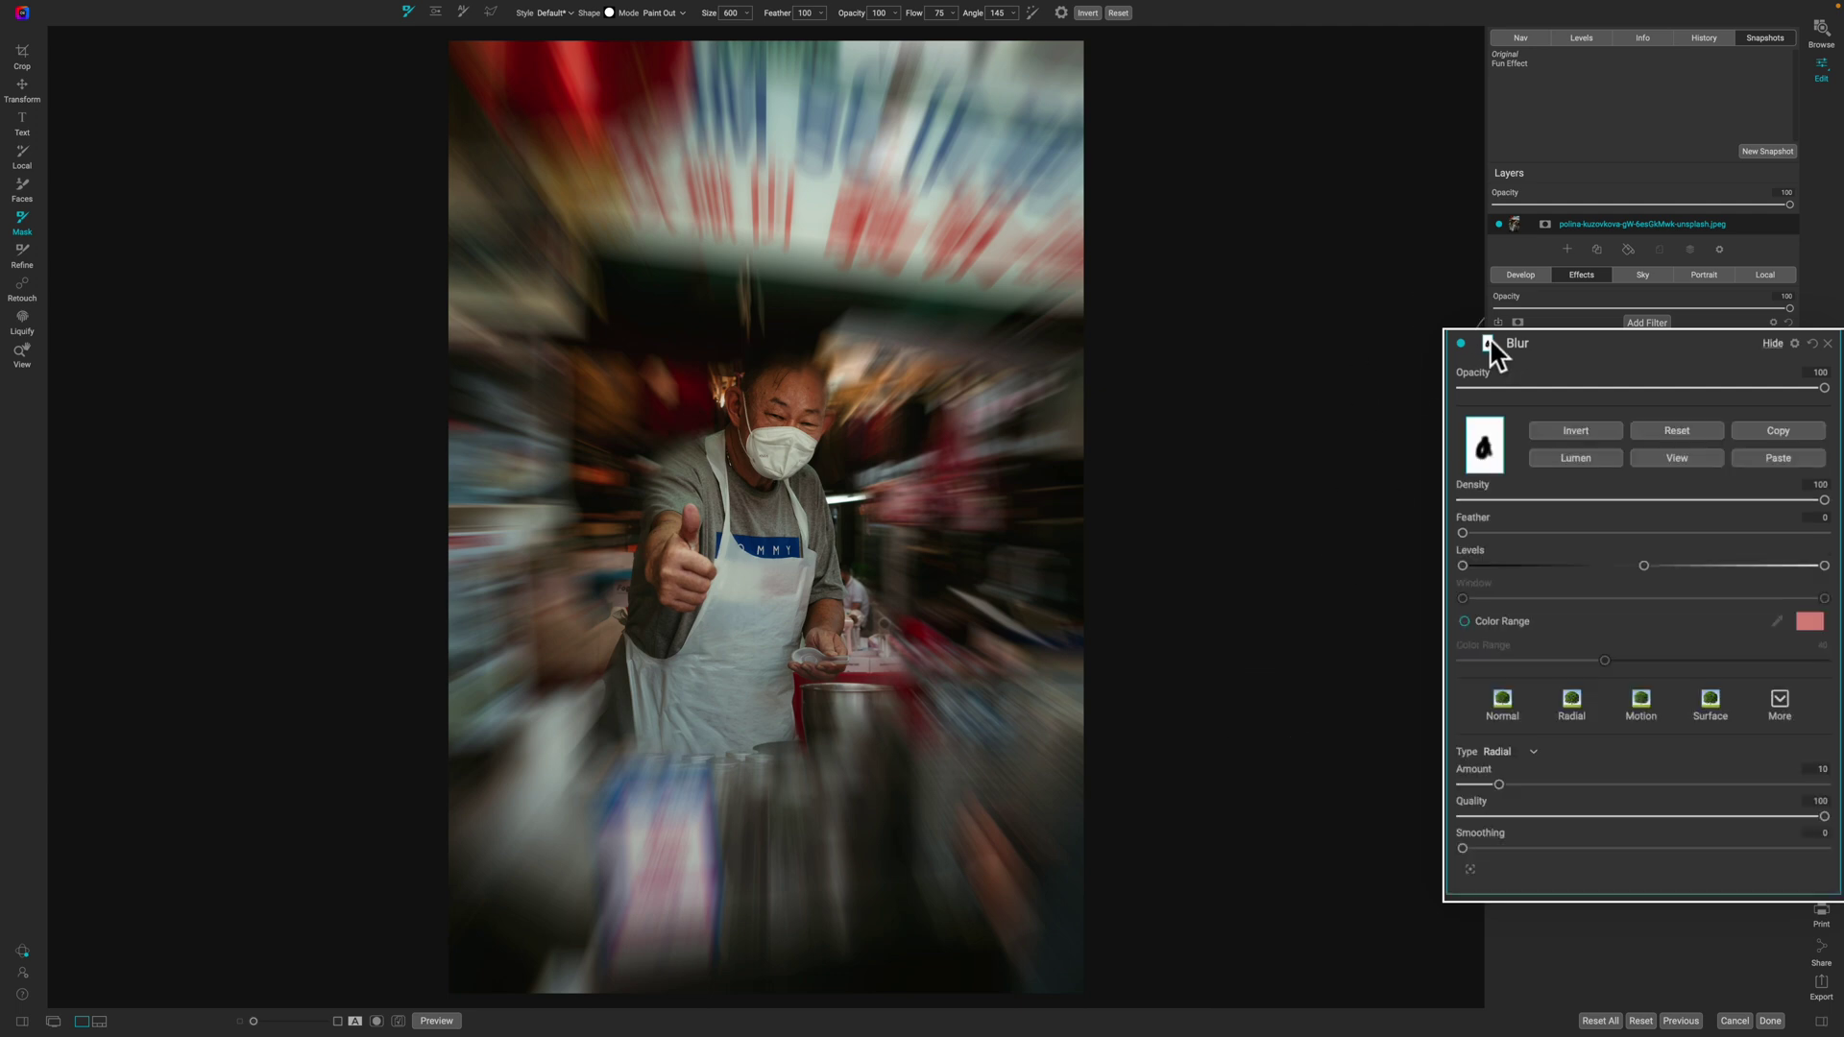
{"action": "left_click", "coordinate": [1646, 428]}
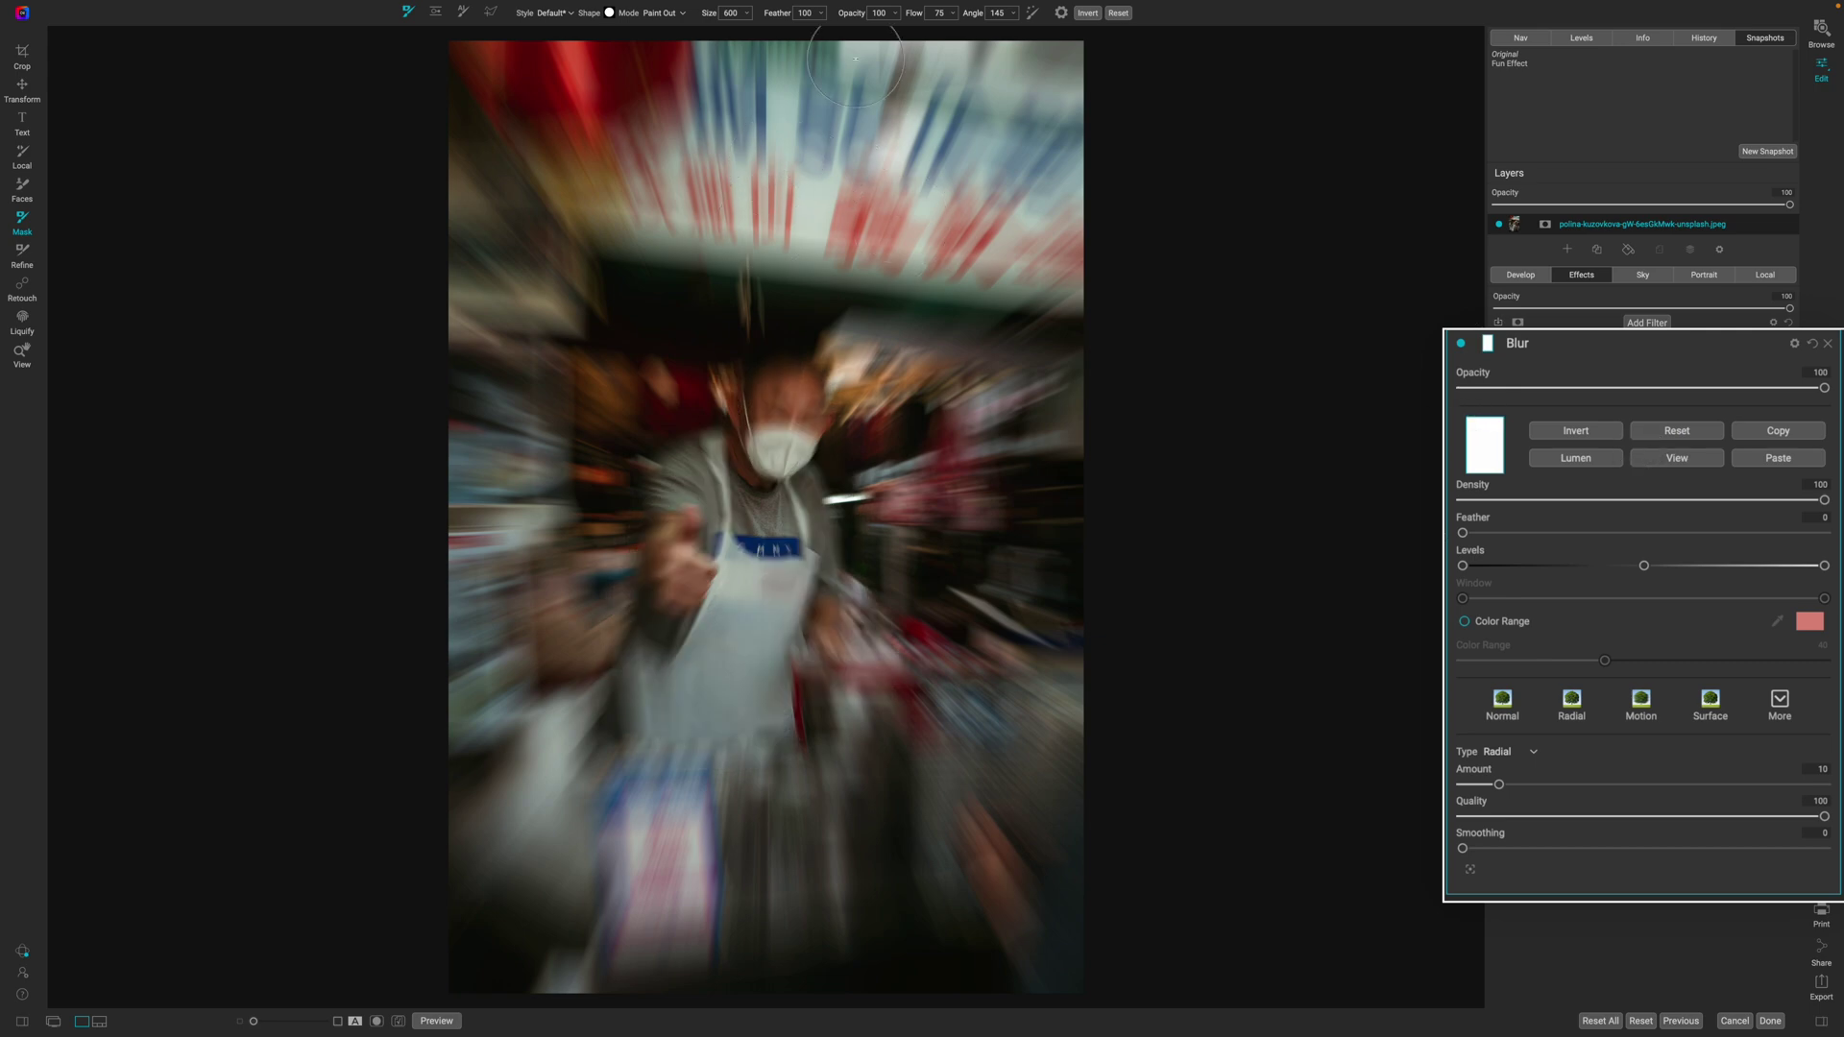
{"action": "left_click", "coordinate": [462, 12]}
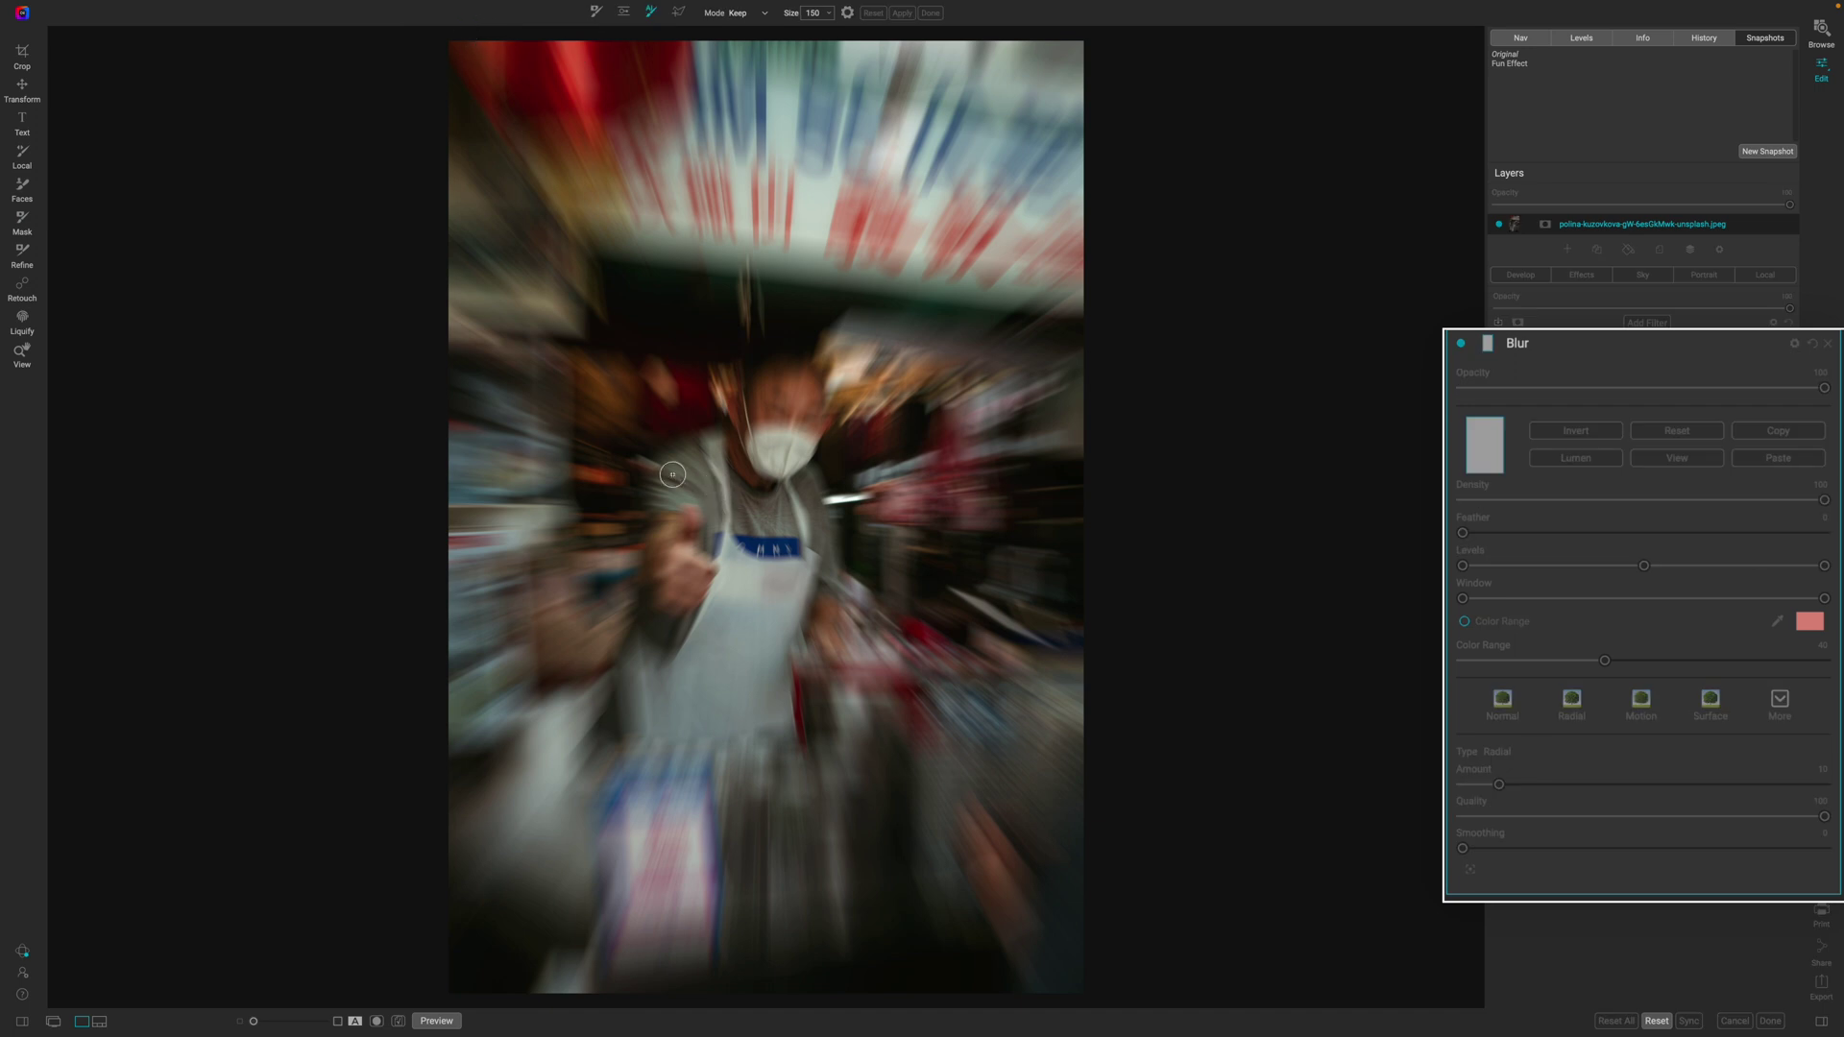
{"action": "scroll", "coordinate": [672, 474], "scroll_direction": "up", "scroll_amount": 4}
{"action": "mouse_move", "coordinate": [674, 481]}
{"action": "left_mouse_down"}
{"action": "mouse_move", "coordinate": [697, 444]}
{"action": "mouse_move", "coordinate": [812, 384]}
{"action": "mouse_move", "coordinate": [785, 470]}
{"action": "mouse_move", "coordinate": [801, 549]}
{"action": "mouse_move", "coordinate": [780, 486]}
{"action": "mouse_move", "coordinate": [711, 533]}
{"action": "mouse_move", "coordinate": [661, 699]}
{"action": "mouse_move", "coordinate": [742, 706]}
{"action": "mouse_move", "coordinate": [807, 579]}
{"action": "mouse_move", "coordinate": [826, 651]}
{"action": "left_mouse_up"}
{"action": "key", "text": "bracketleft"}
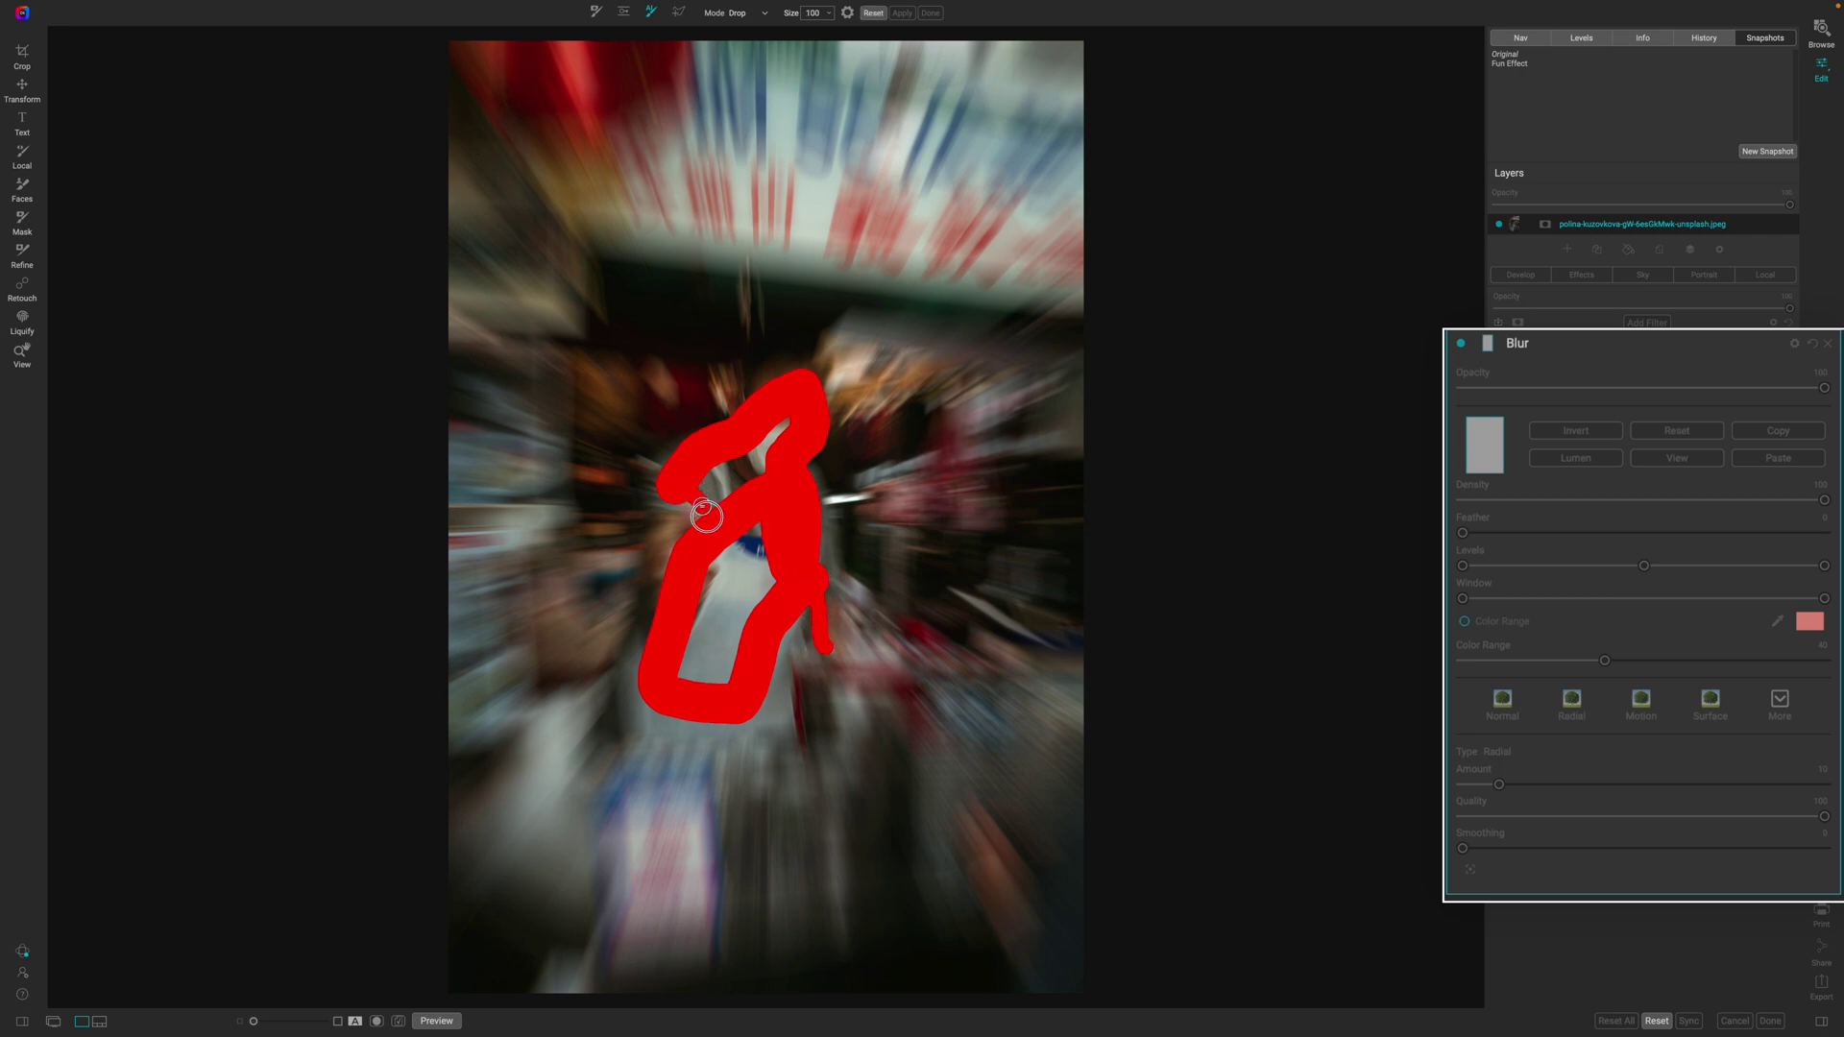
{"action": "mouse_move", "coordinate": [706, 516]}
{"action": "left_mouse_down"}
{"action": "mouse_move", "coordinate": [714, 458]}
{"action": "mouse_move", "coordinate": [742, 494]}
{"action": "mouse_move", "coordinate": [672, 560]}
{"action": "mouse_move", "coordinate": [678, 525]}
{"action": "mouse_move", "coordinate": [784, 420]}
{"action": "left_mouse_up"}
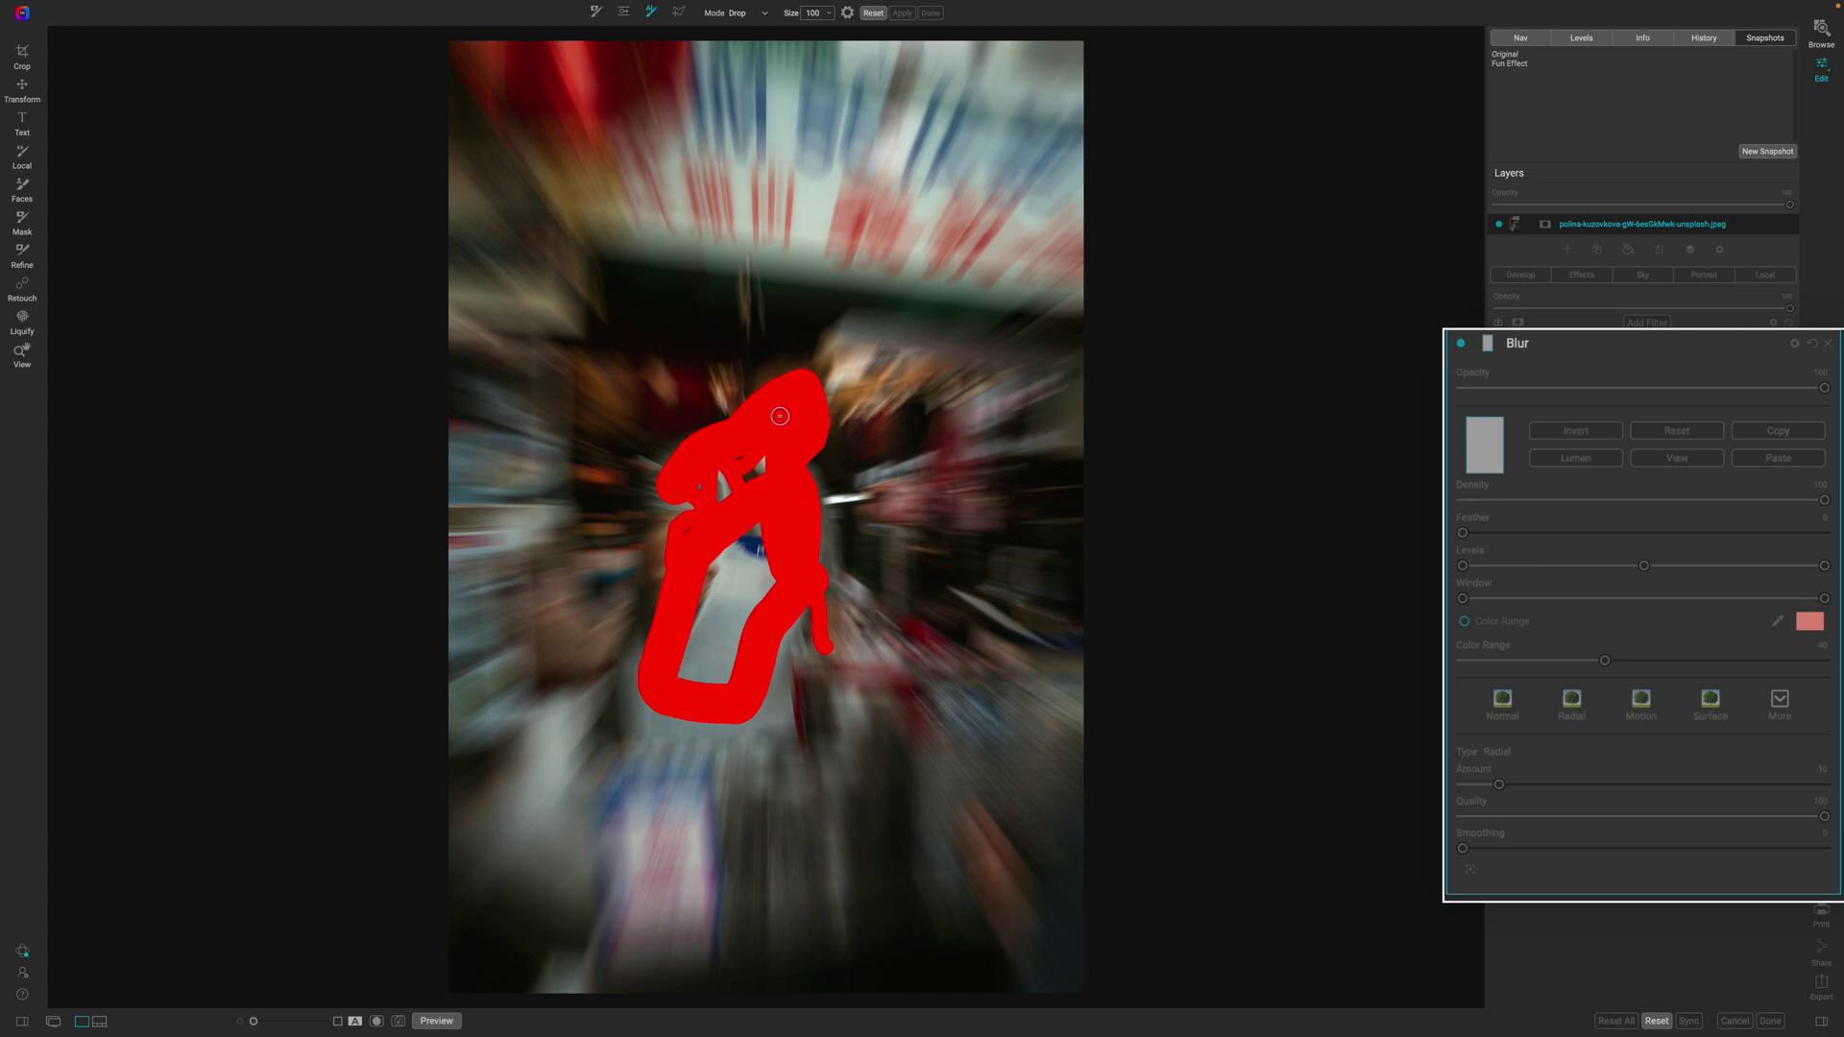
Mark the background green as Keep and apply the Quick Mask so only the vendor stays sharp
{"action": "scroll", "coordinate": [589, 400], "scroll_direction": "up", "scroll_amount": 10}
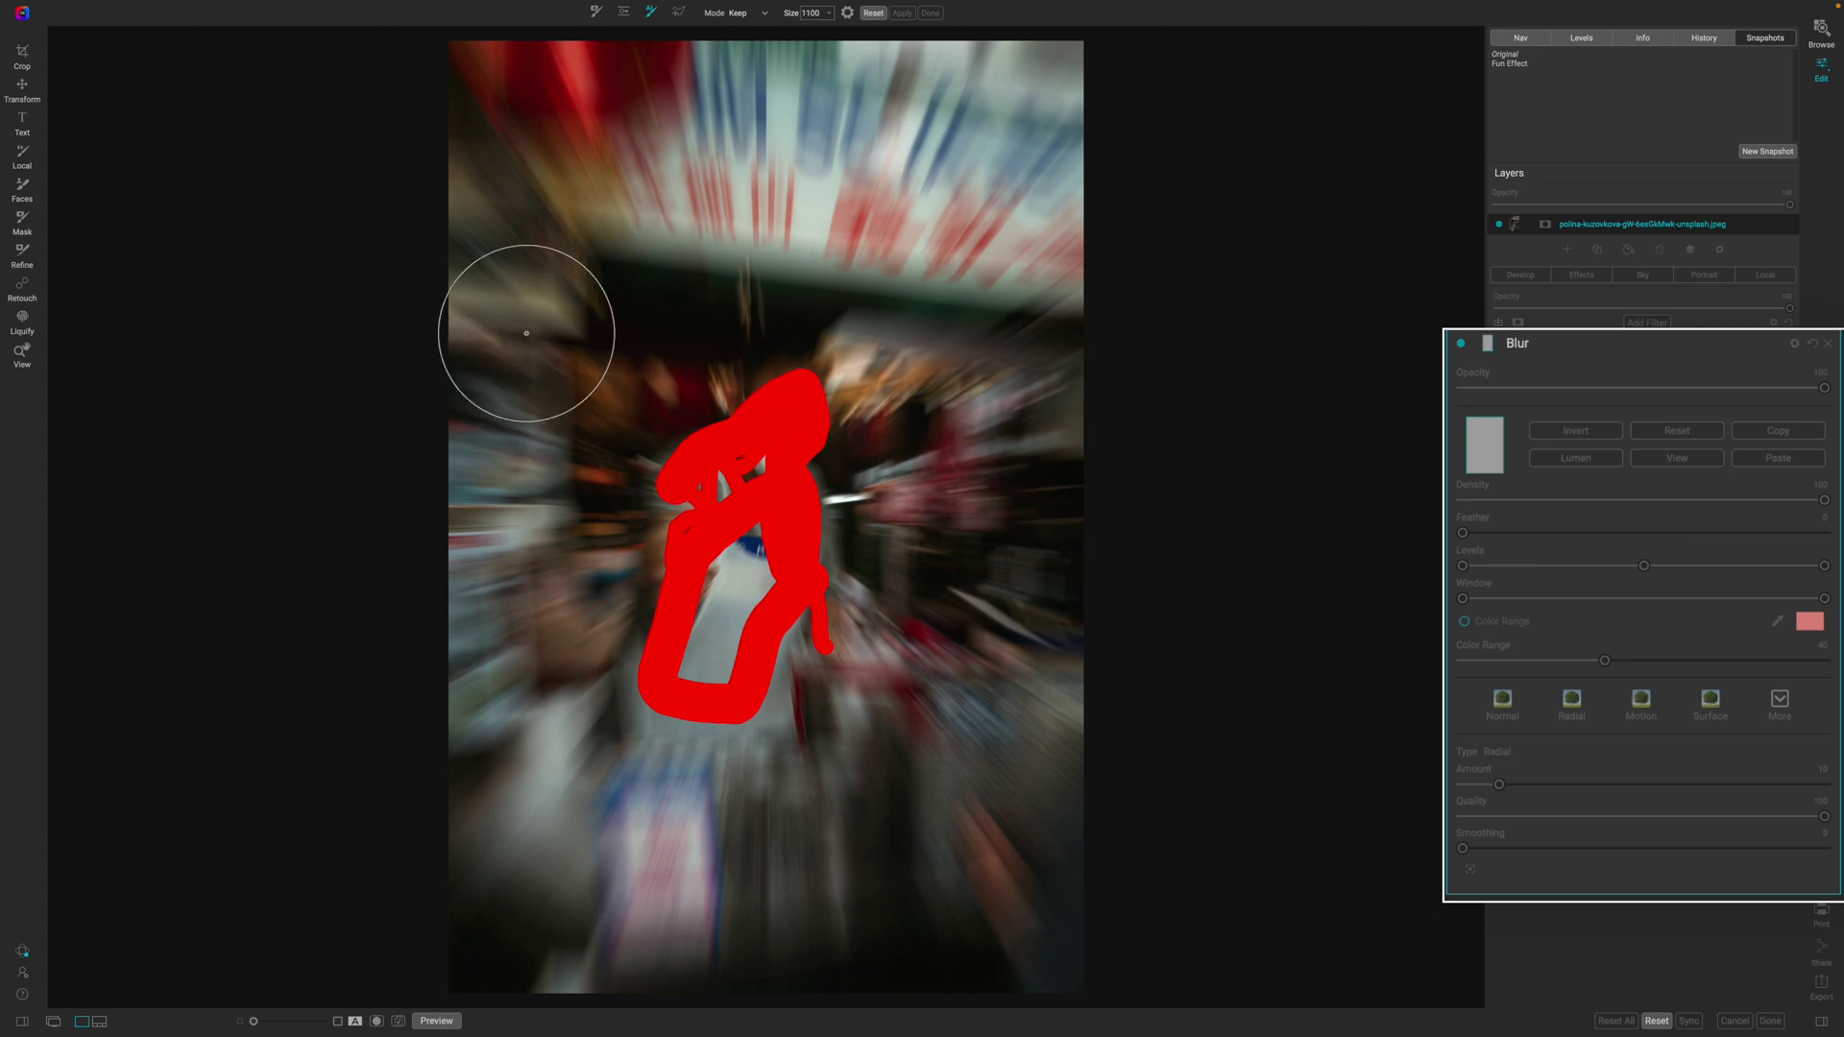
{"action": "scroll", "coordinate": [518, 355], "scroll_direction": "up", "scroll_amount": 3}
{"action": "mouse_move", "coordinate": [518, 372]}
{"action": "left_mouse_down"}
{"action": "mouse_move", "coordinate": [551, 159]}
{"action": "mouse_move", "coordinate": [819, 150]}
{"action": "mouse_move", "coordinate": [980, 238]}
{"action": "mouse_move", "coordinate": [1008, 404]}
{"action": "mouse_move", "coordinate": [964, 947]}
{"action": "mouse_move", "coordinate": [734, 894]}
{"action": "mouse_move", "coordinate": [514, 893]}
{"action": "mouse_move", "coordinate": [460, 758]}
{"action": "mouse_move", "coordinate": [457, 592]}
{"action": "mouse_move", "coordinate": [488, 483]}
{"action": "mouse_move", "coordinate": [463, 557]}
{"action": "mouse_move", "coordinate": [550, 243]}
{"action": "mouse_move", "coordinate": [565, 98]}
{"action": "mouse_move", "coordinate": [1110, 96]}
{"action": "left_mouse_up"}
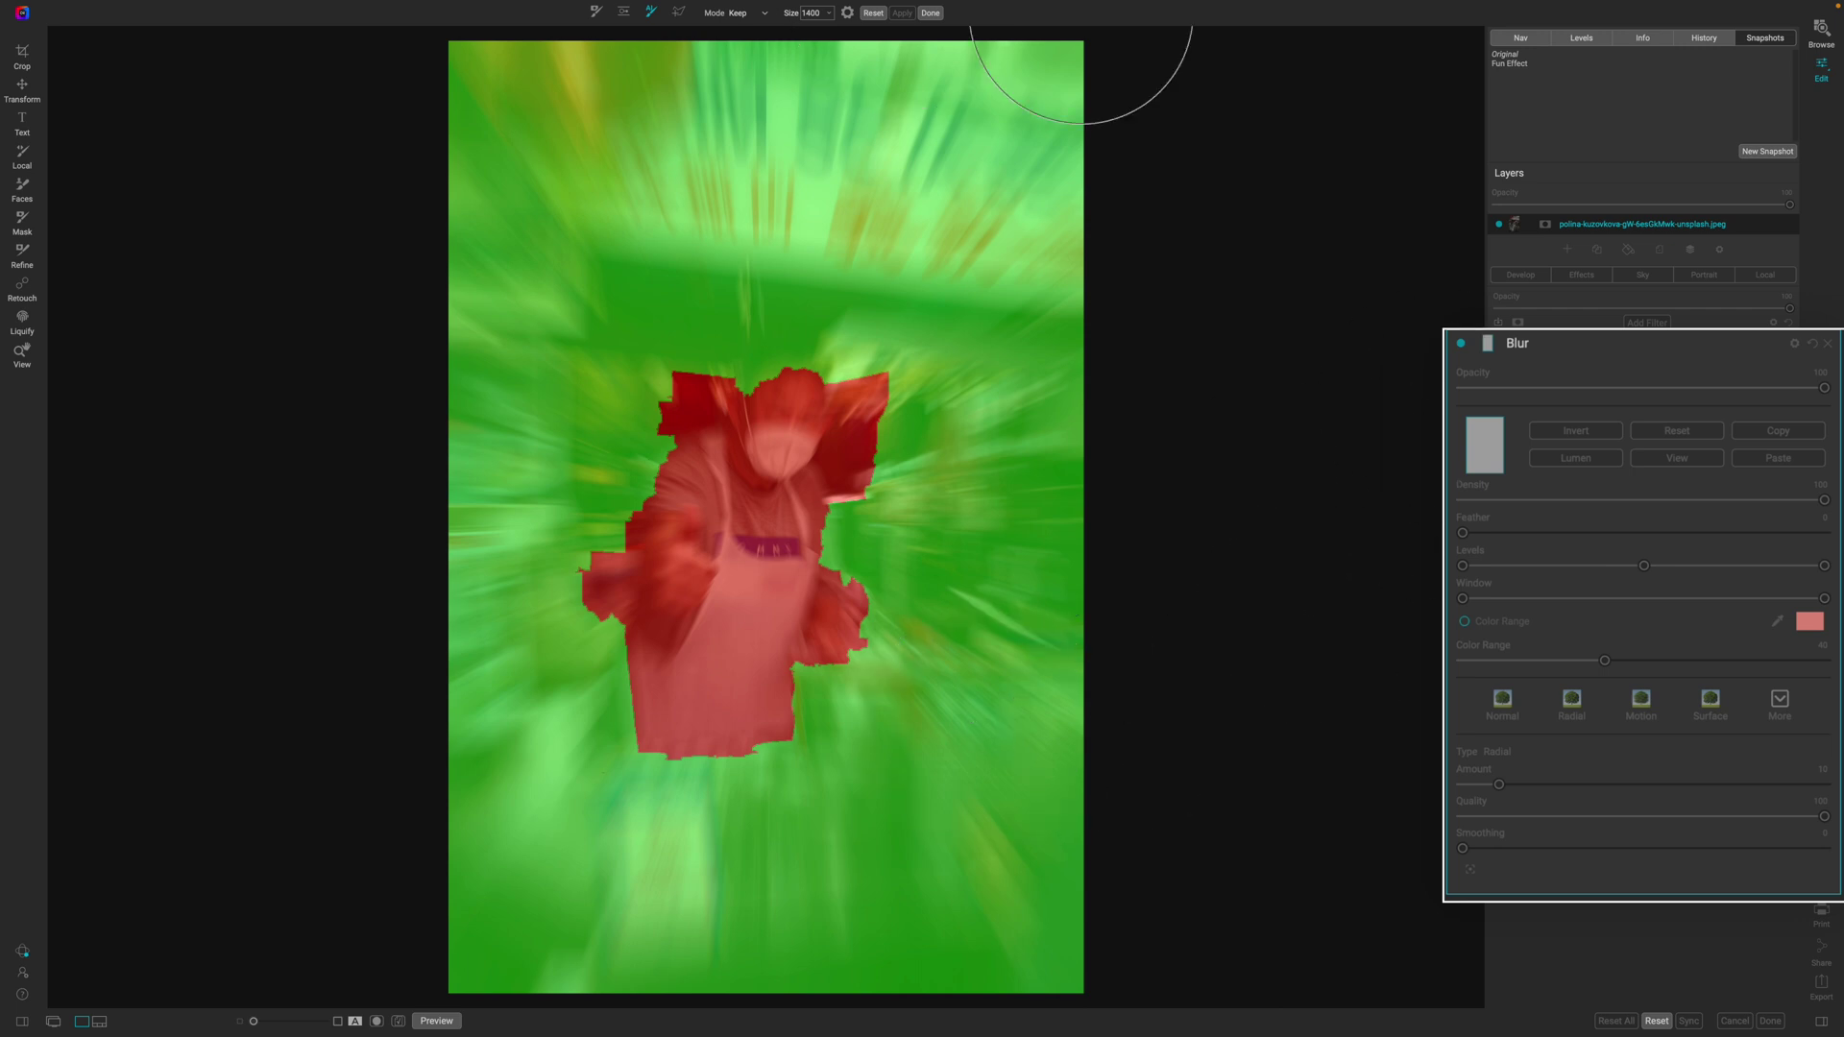
{"action": "left_click", "coordinate": [930, 12]}
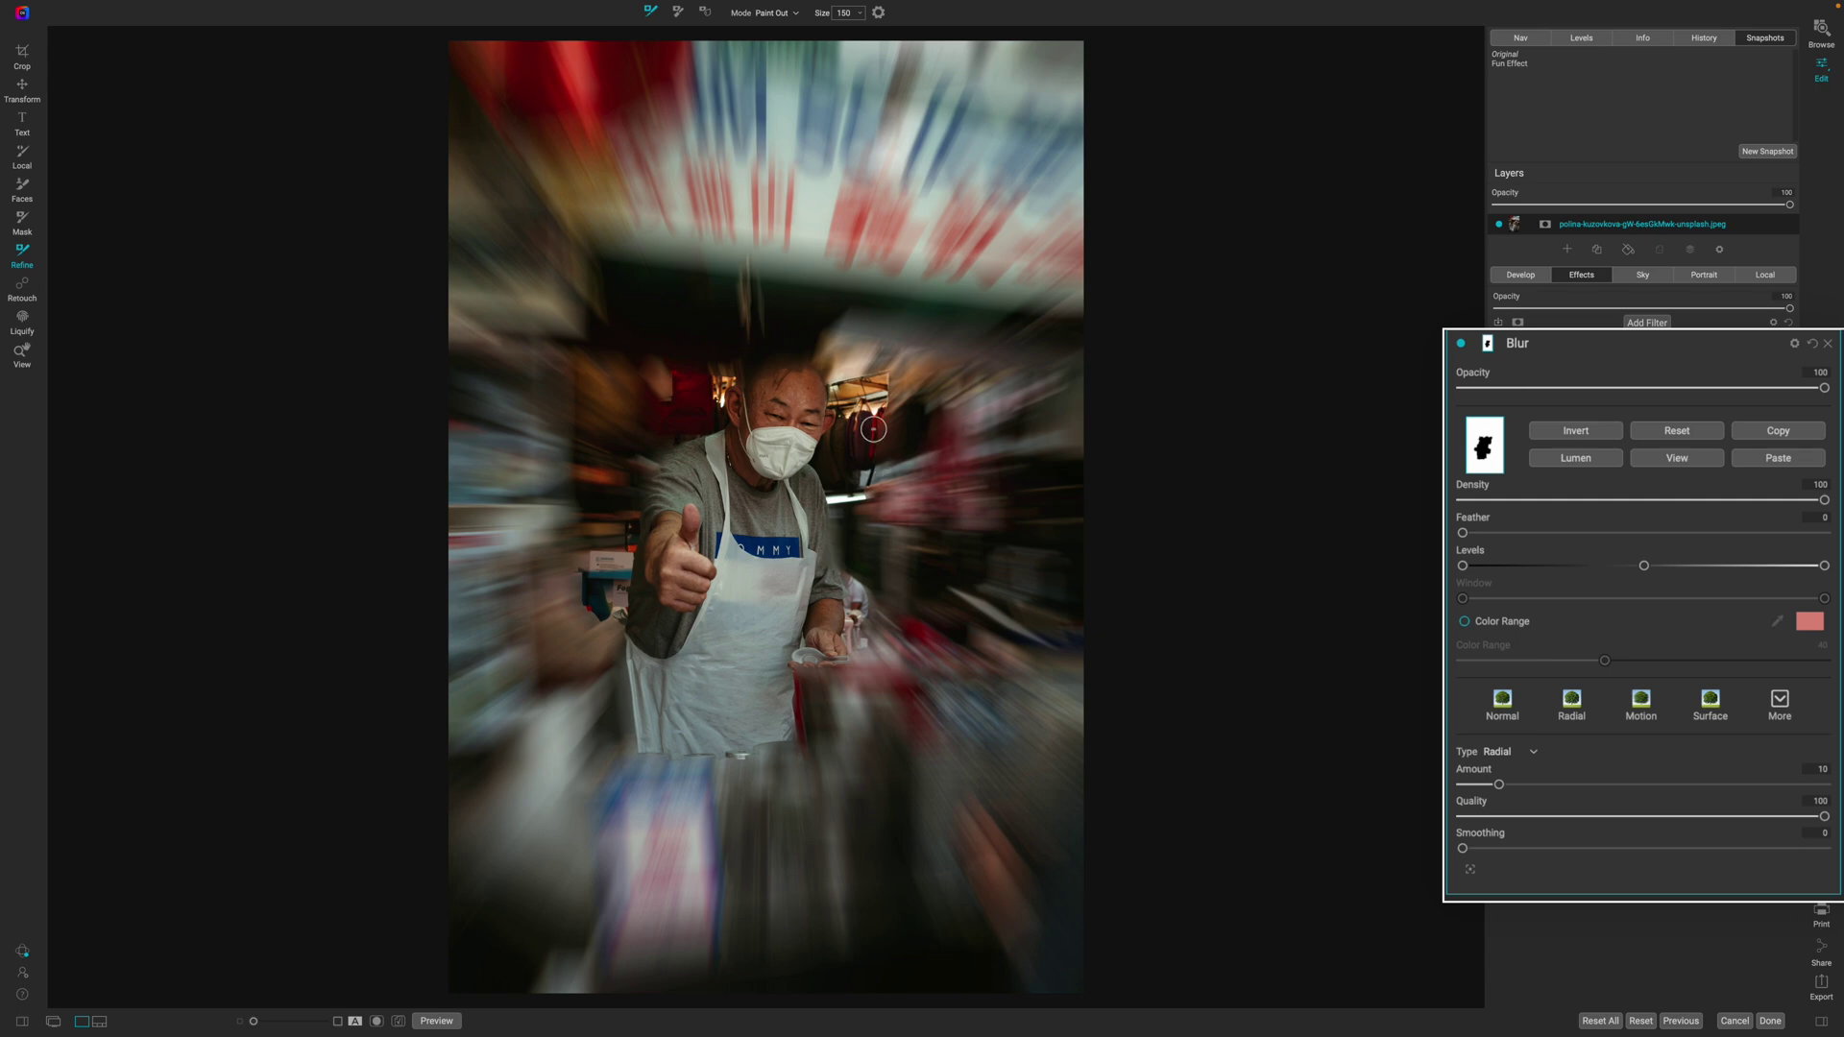
Refine the mask edge beside the vendor's head, then paint blur back in at Flow 100
{"action": "key", "text": "bracketright"}
{"action": "key", "text": "bracketright"}
{"action": "left_click", "coordinate": [873, 429]}
{"action": "key", "text": "b"}
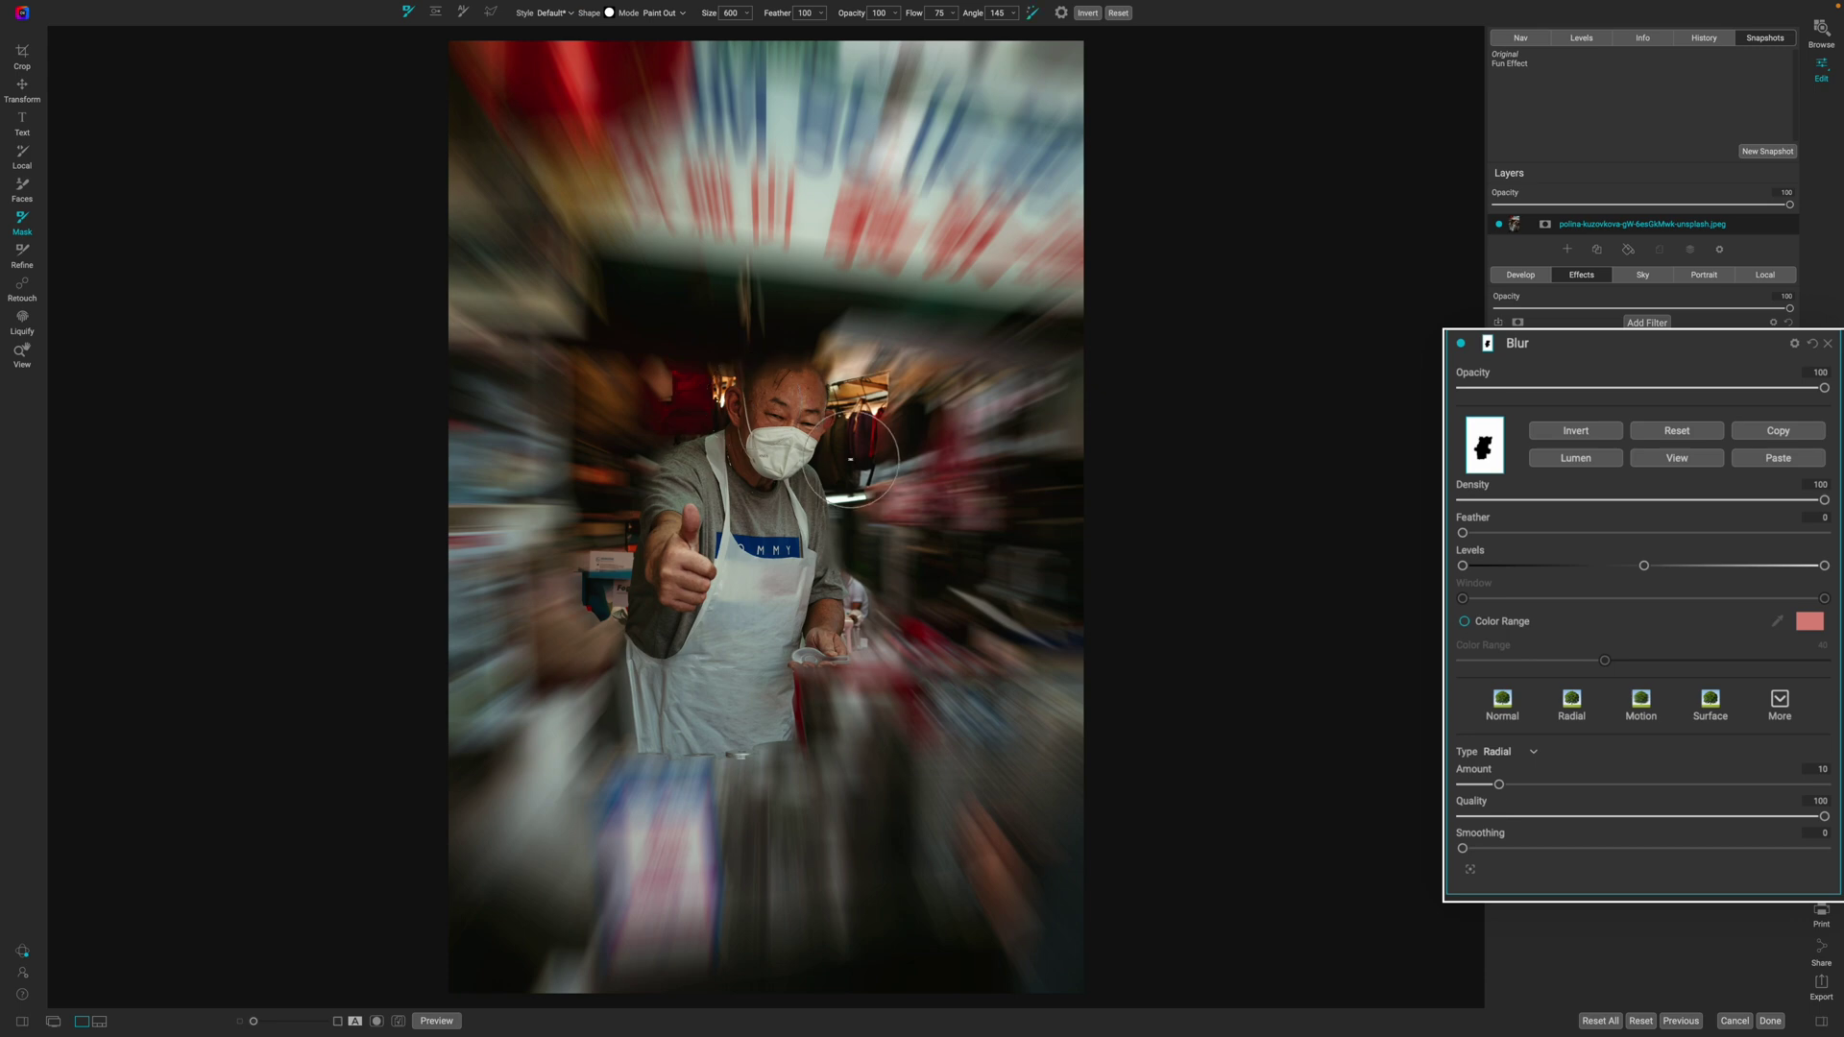
{"action": "key", "text": "x"}
{"action": "key", "text": "bracketleft"}
{"action": "key", "text": "bracketleft"}
{"action": "key", "text": "bracketleft"}
{"action": "key", "text": "bracketleft"}
{"action": "key", "text": "bracketleft"}
{"action": "left_click_drag", "start_coordinate": [920, 14], "coordinate": [1090, 19]}
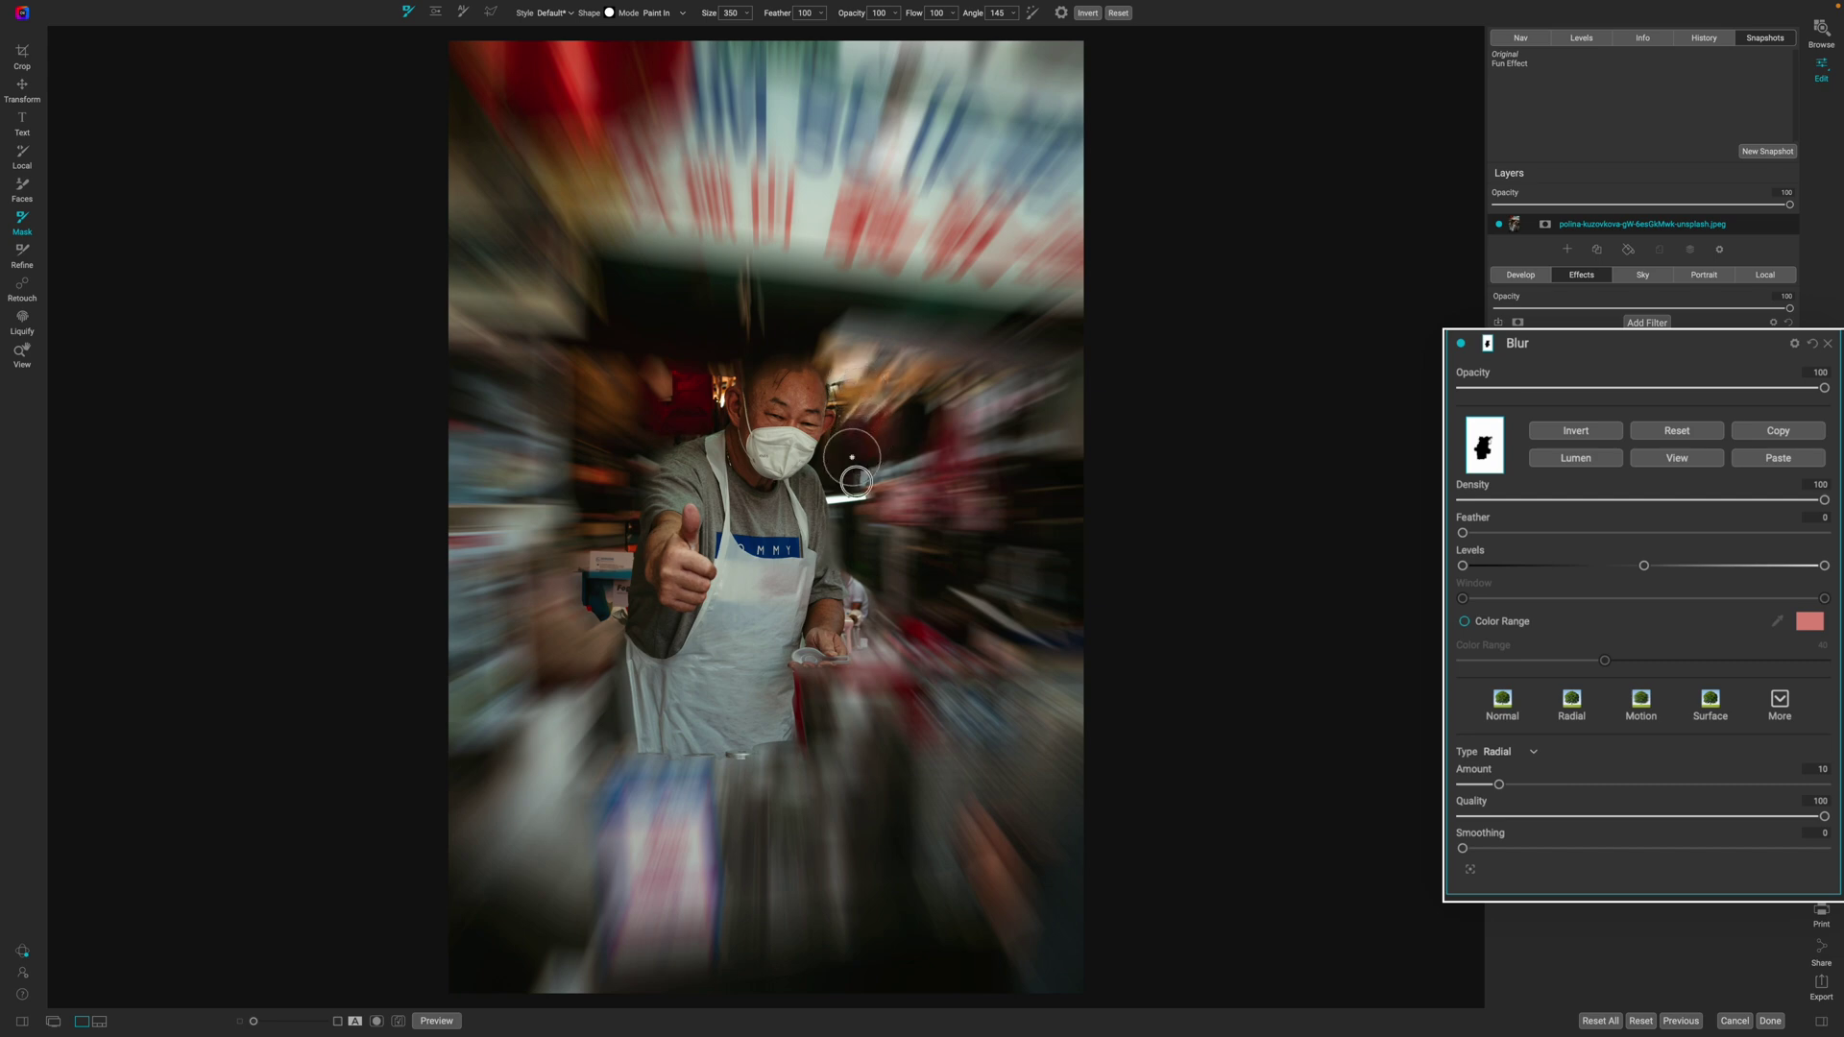
{"action": "mouse_move", "coordinate": [659, 451]}
{"action": "left_mouse_down"}
{"action": "mouse_move", "coordinate": [658, 413]}
{"action": "mouse_move", "coordinate": [680, 410]}
{"action": "mouse_move", "coordinate": [708, 346]}
{"action": "mouse_move", "coordinate": [695, 410]}
{"action": "left_mouse_up"}
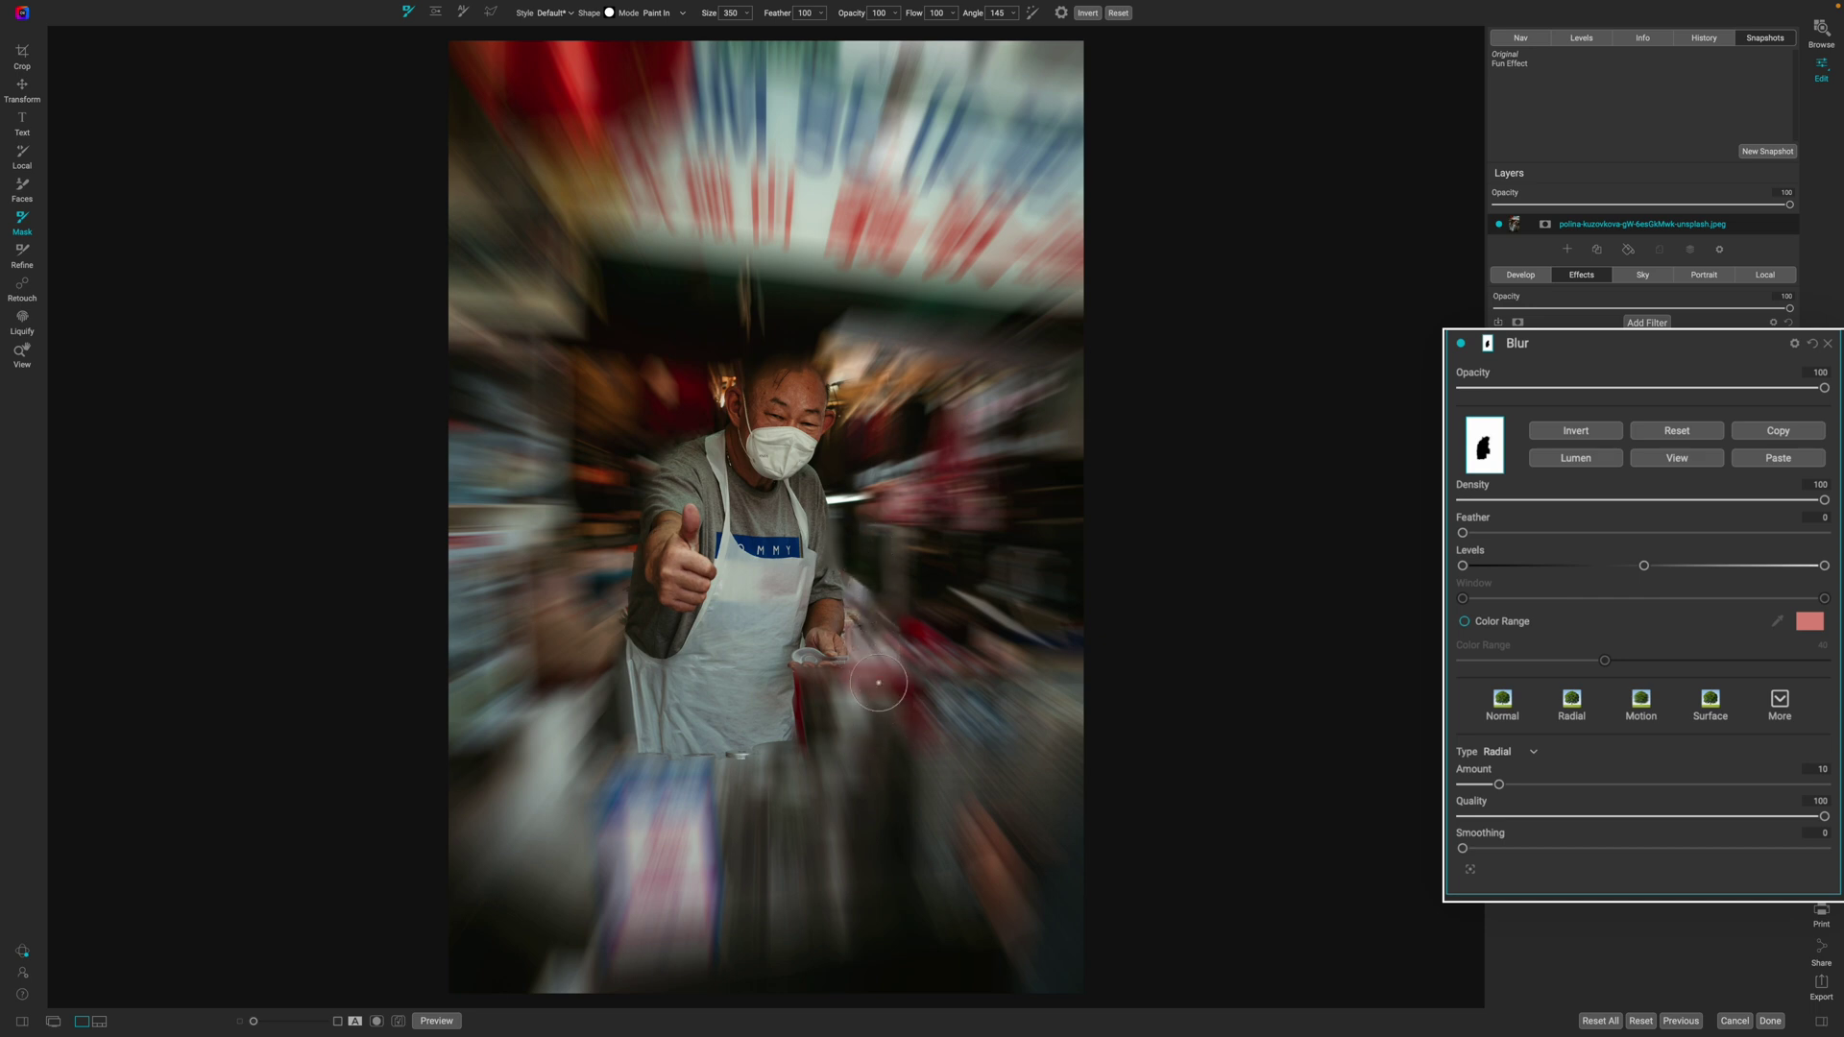
Touch up the blur mask edges around the vendor's hand, plate and apron, switching Paint In/Out
{"action": "key", "text": "x"}
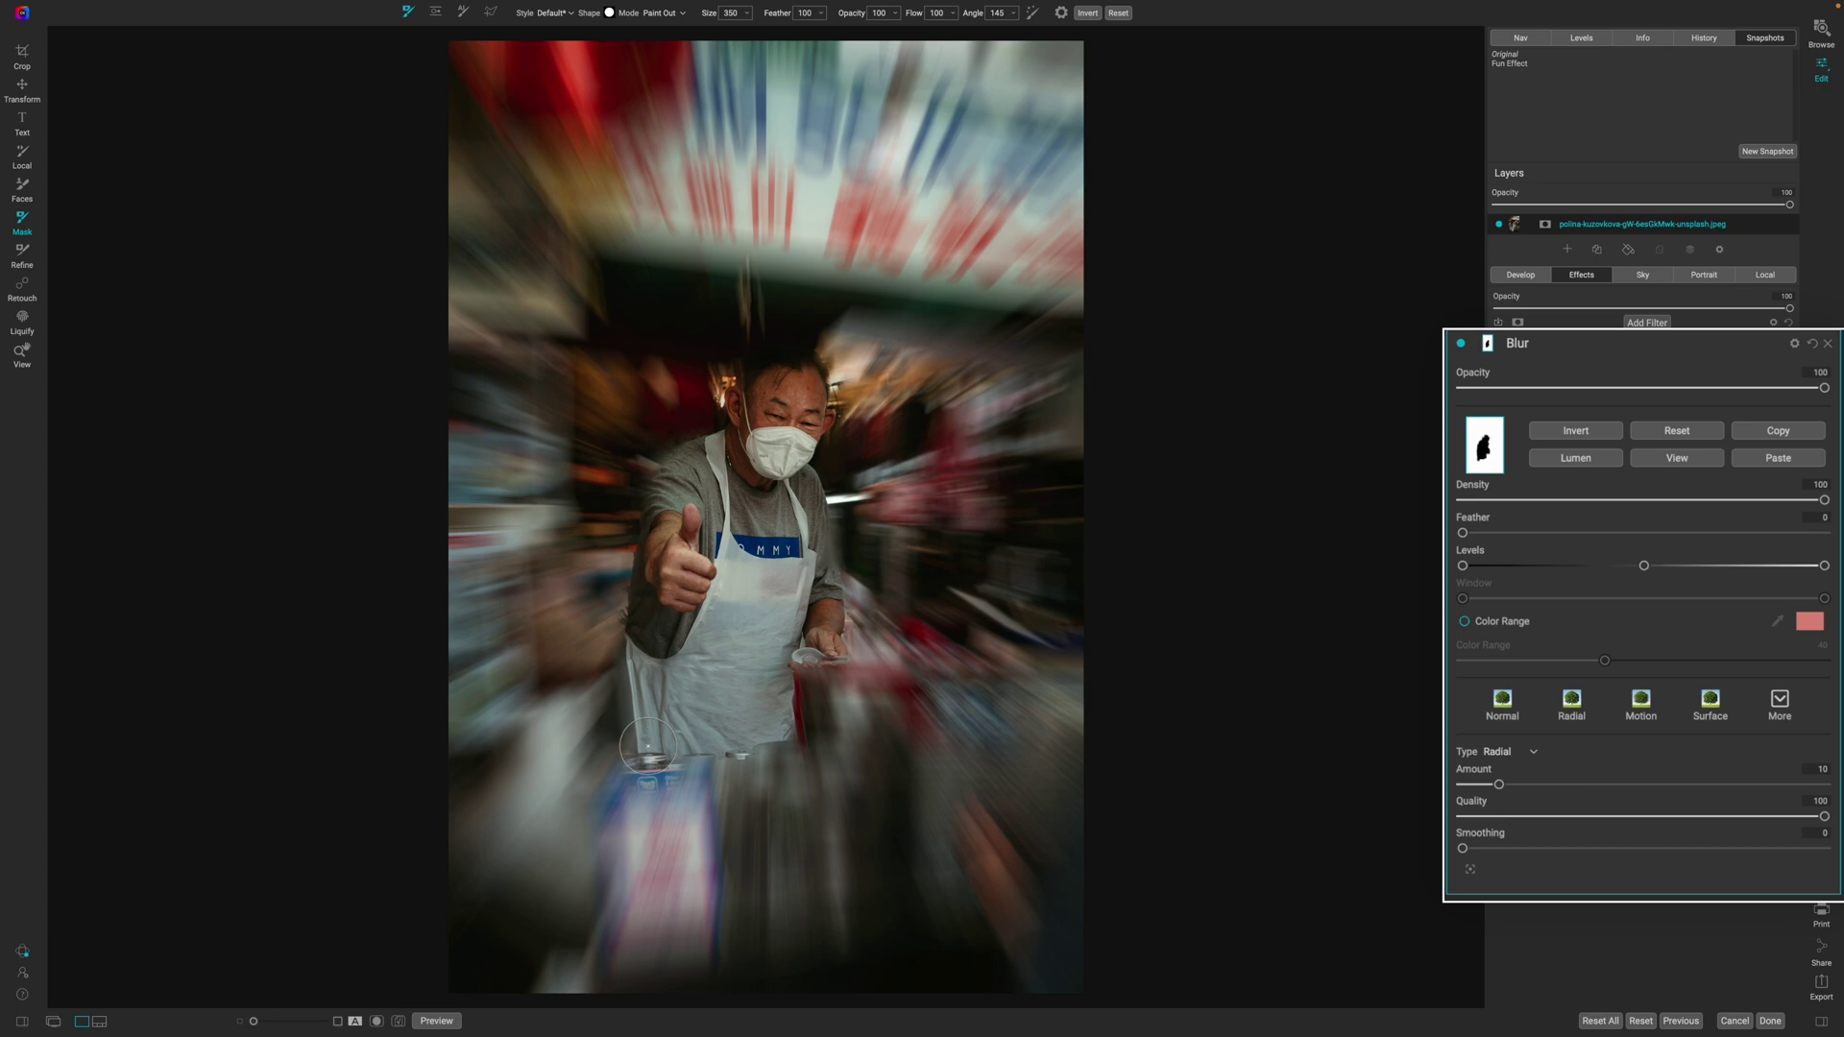
{"action": "key", "text": "x"}
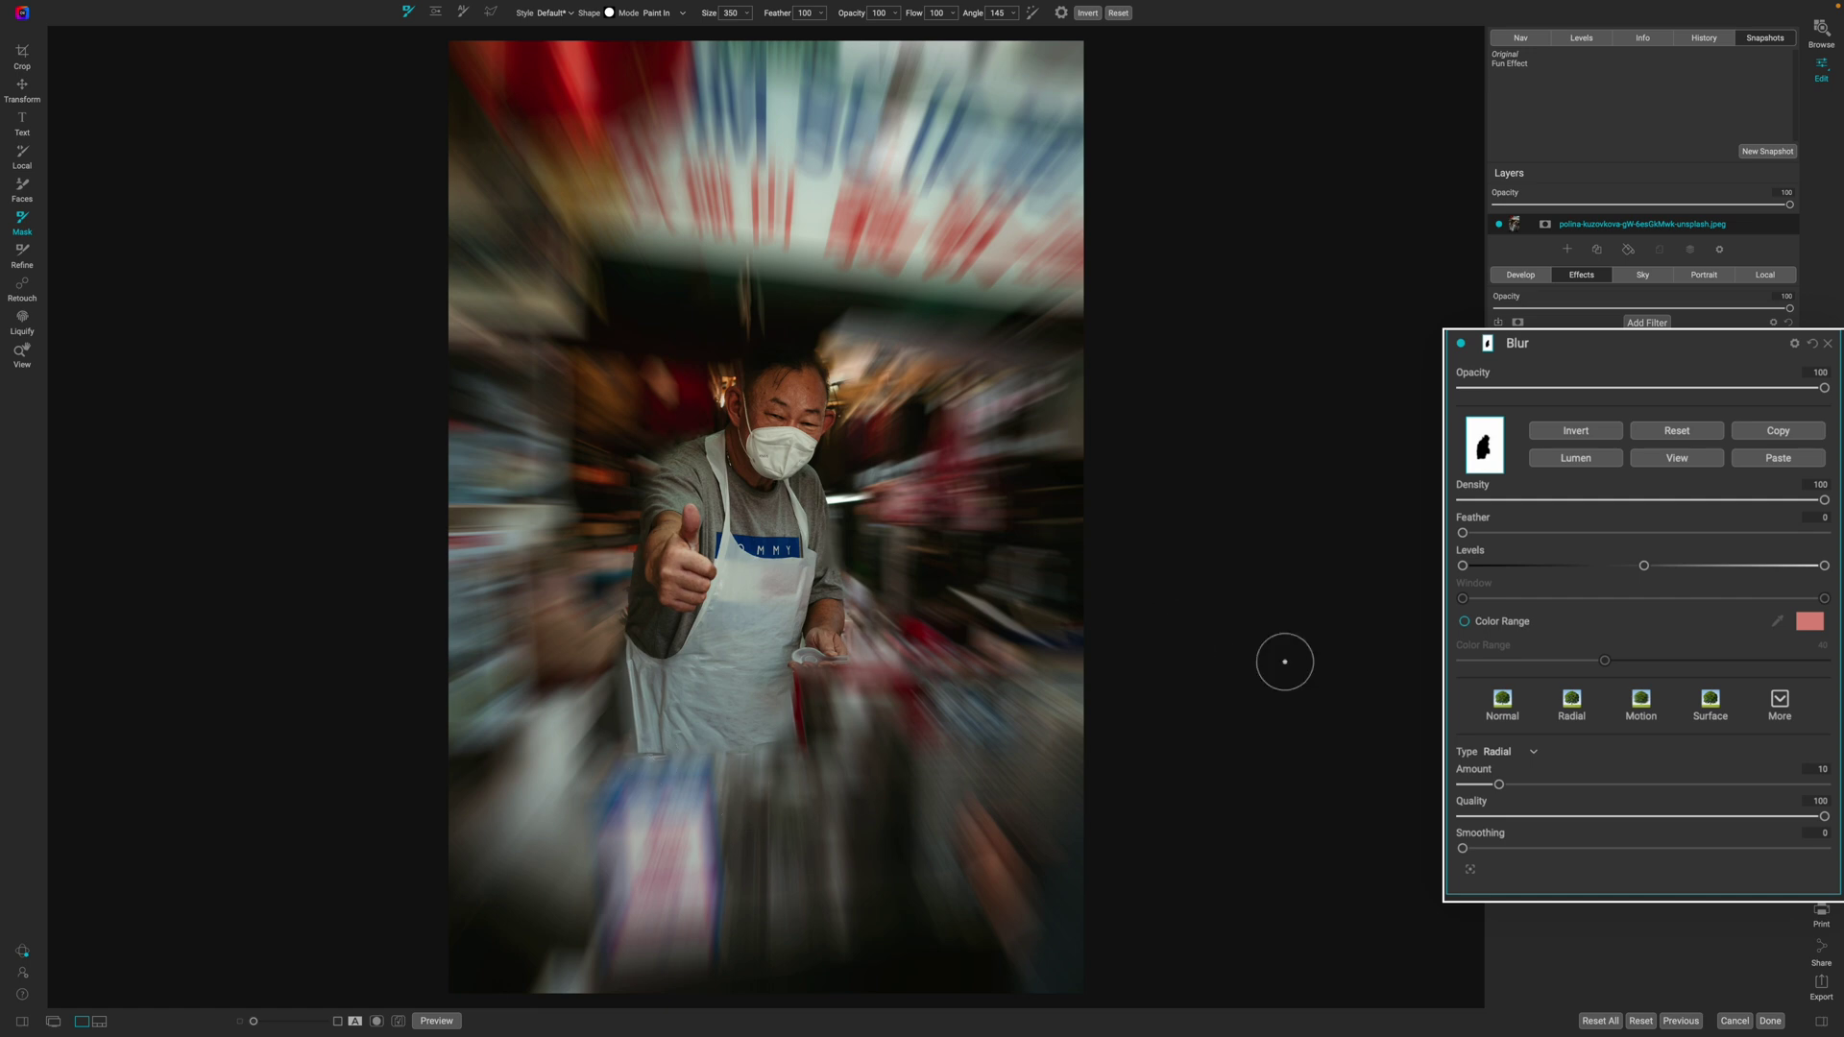
{"action": "key", "text": "bracketleft"}
{"action": "key", "text": "alt"}
{"action": "key", "text": "bracketleft"}
{"action": "key", "text": "bracketright"}
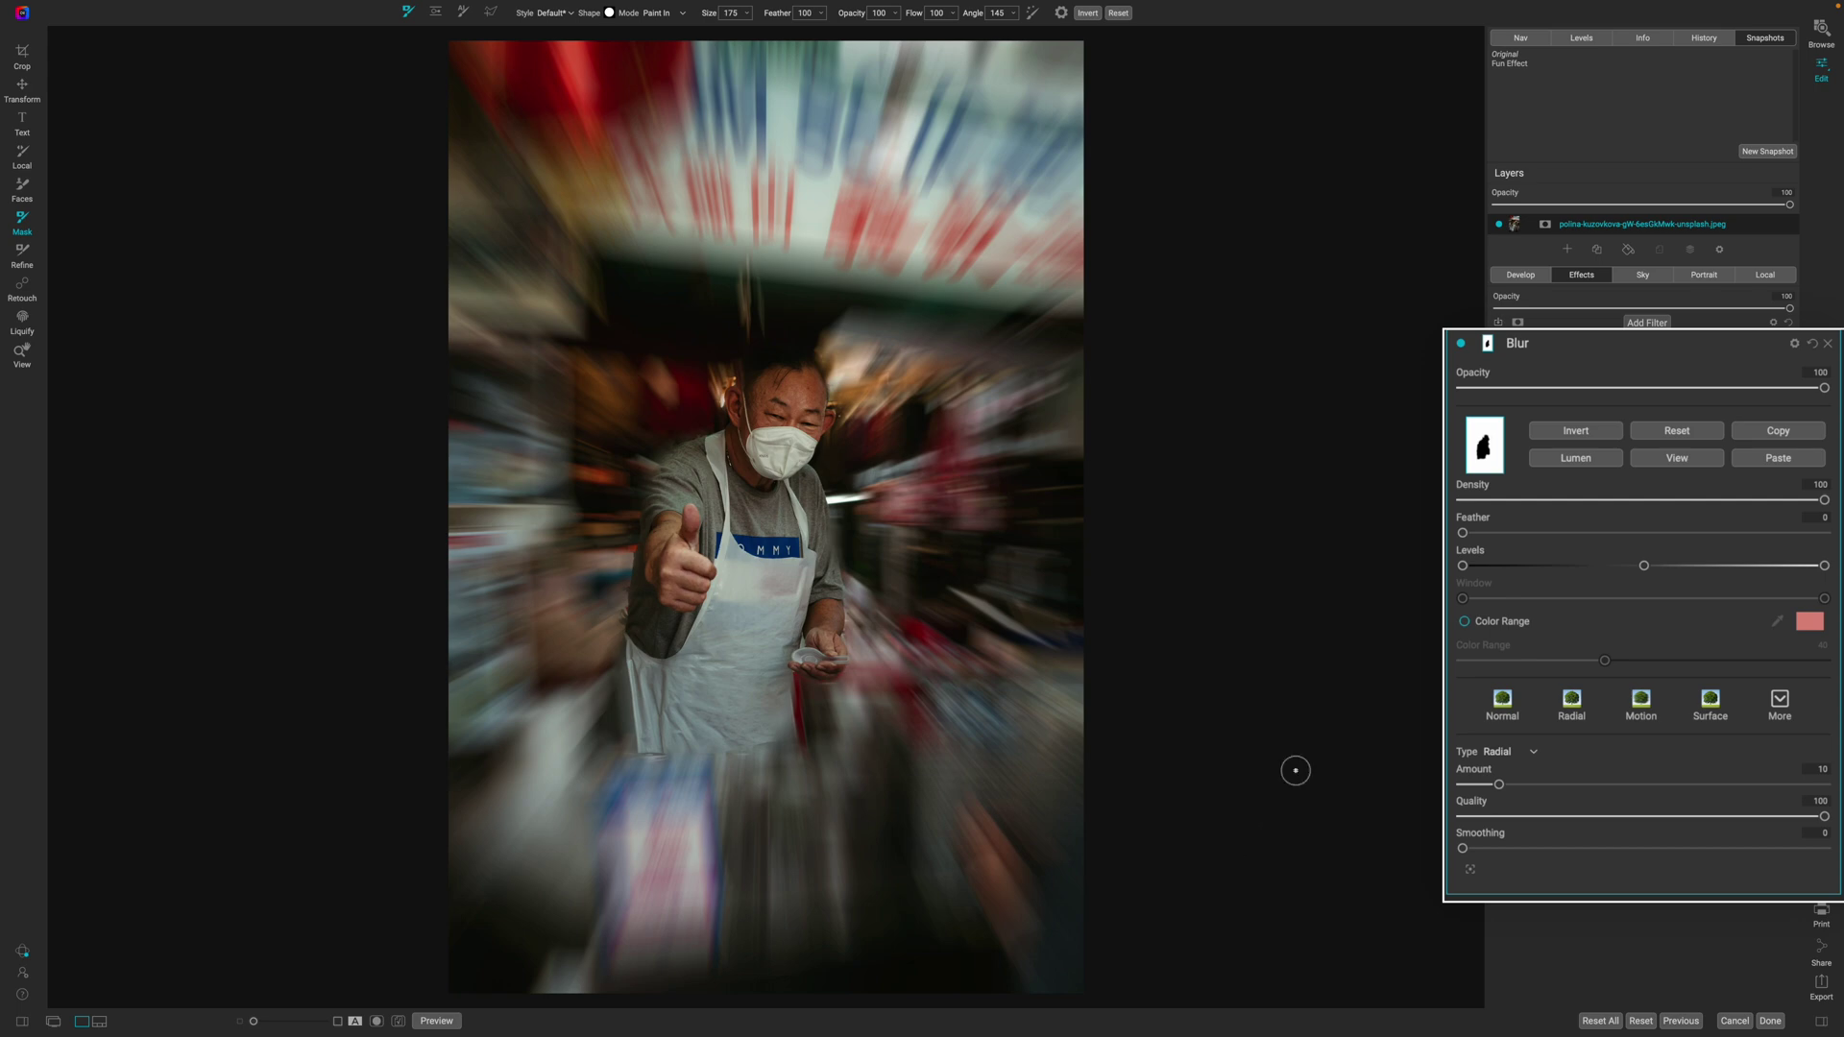
Set the blur mask Feather to 57, Smoothing to 13 and the filter Opacity to 84
{"action": "left_click_drag", "start_coordinate": [1464, 534], "coordinate": [1667, 534]}
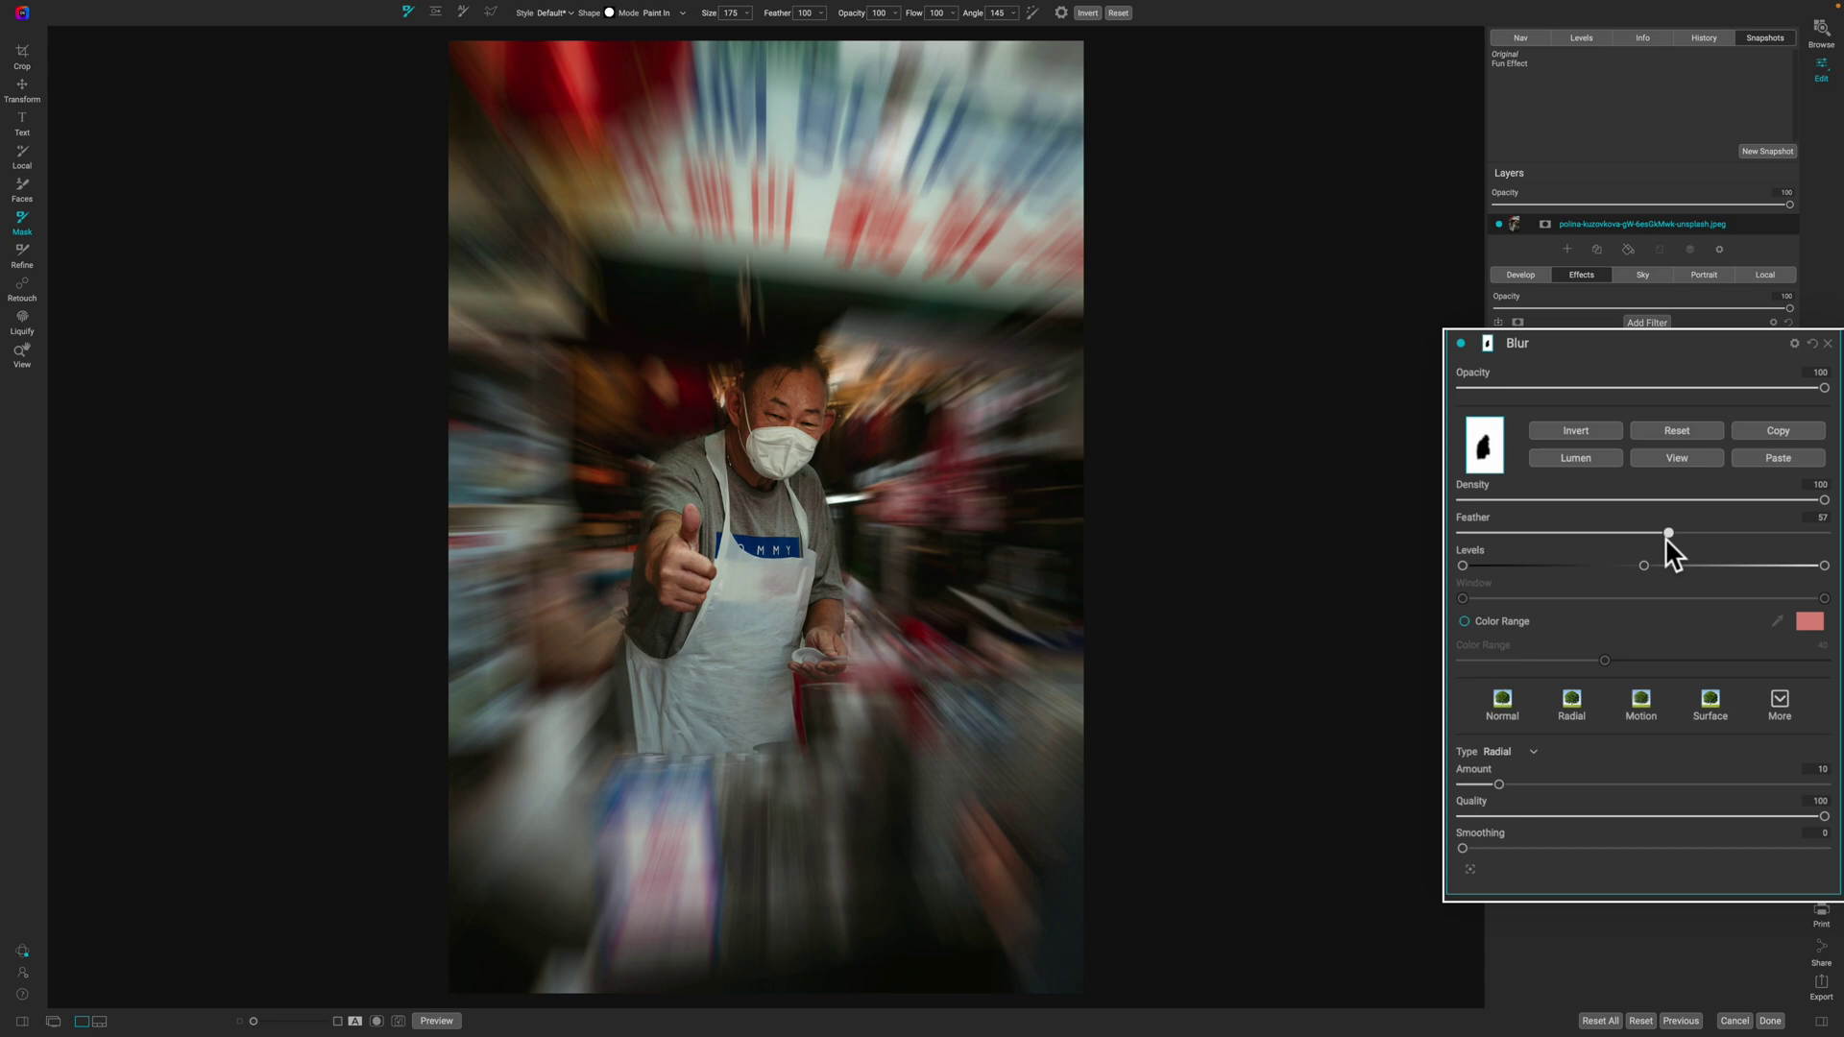
{"action": "key", "text": "ctrl+m"}
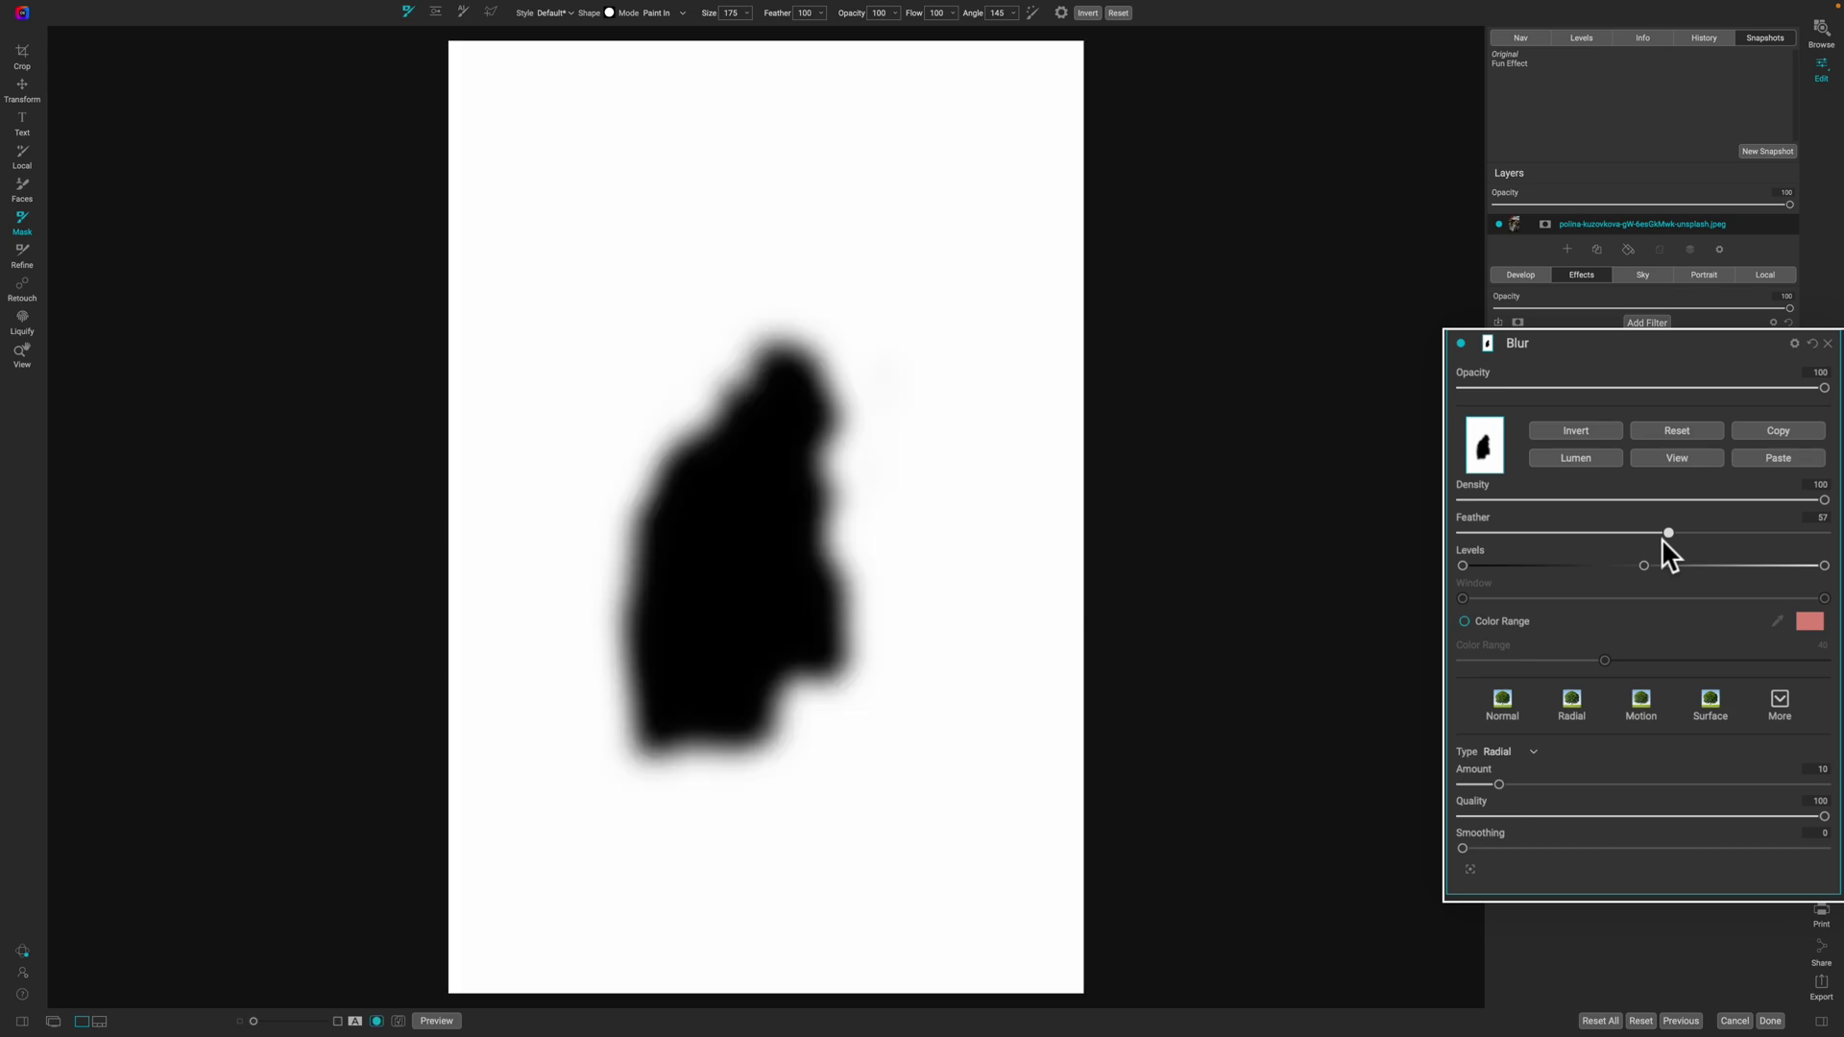
{"action": "key", "text": "ctrl+m"}
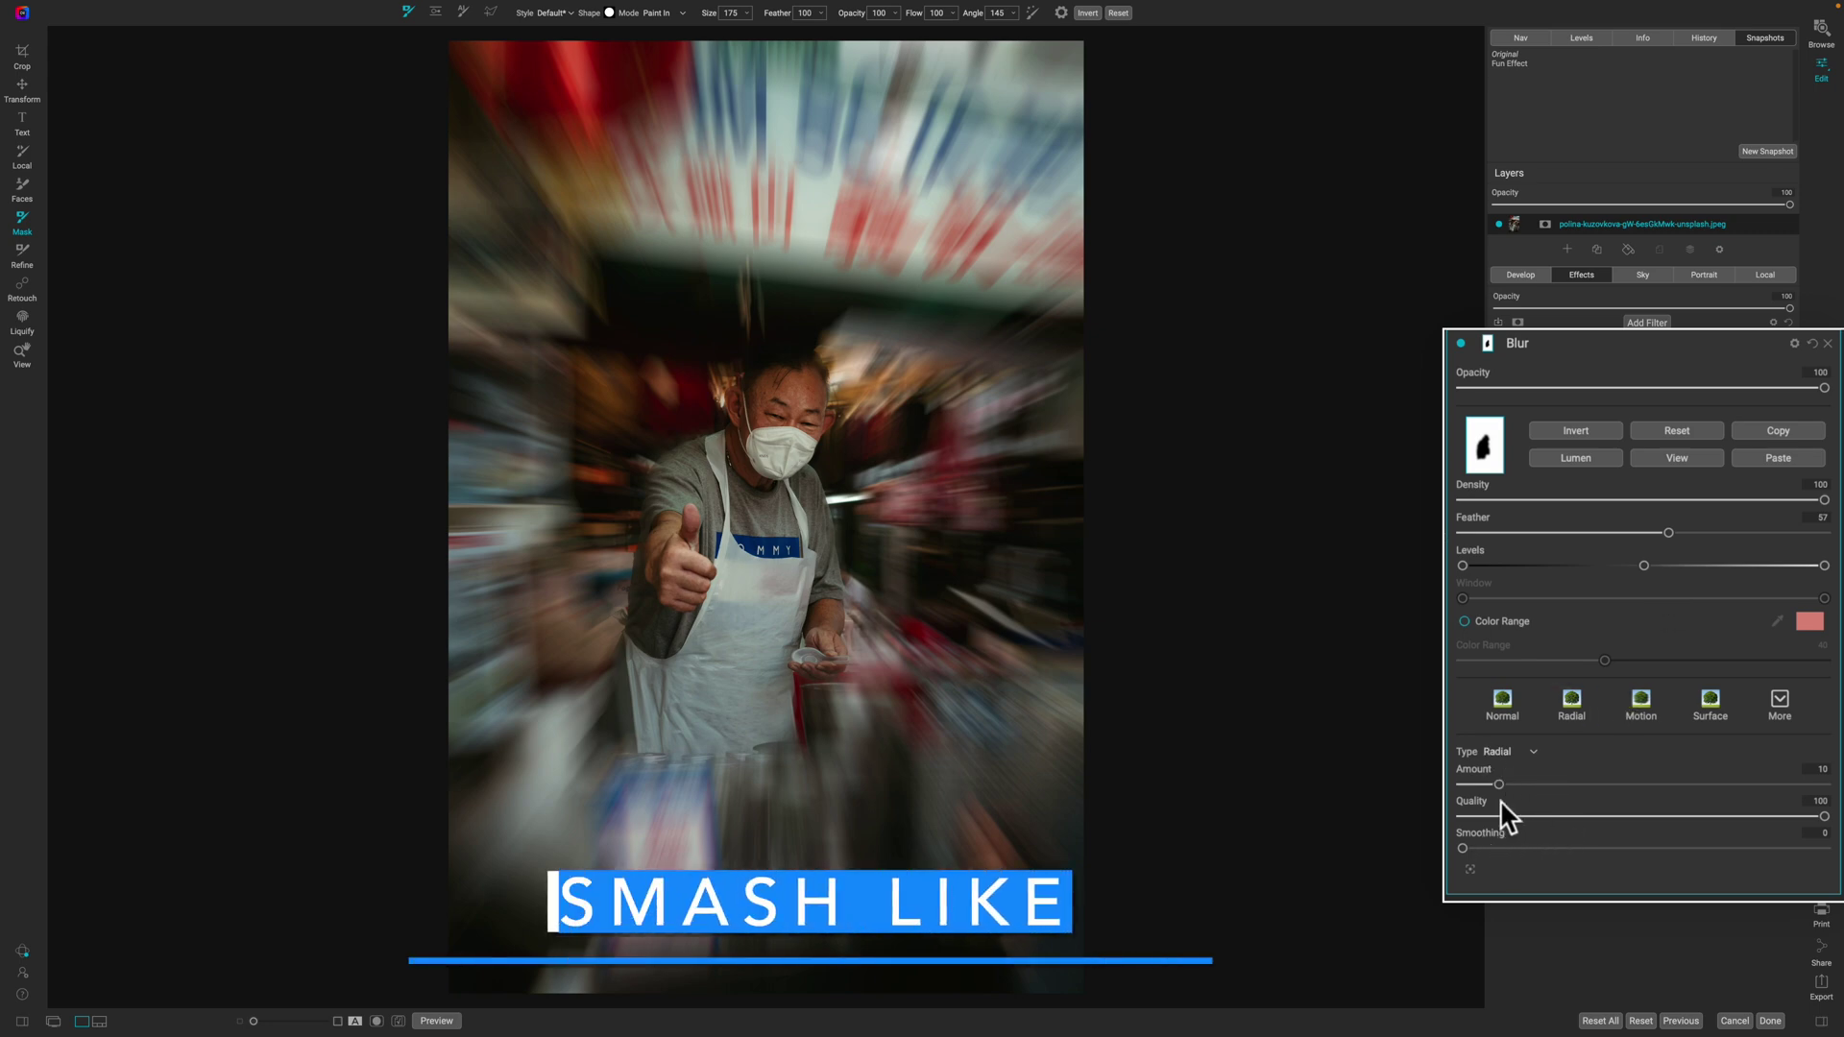
{"action": "left_click_drag", "start_coordinate": [1462, 847], "coordinate": [1601, 852]}
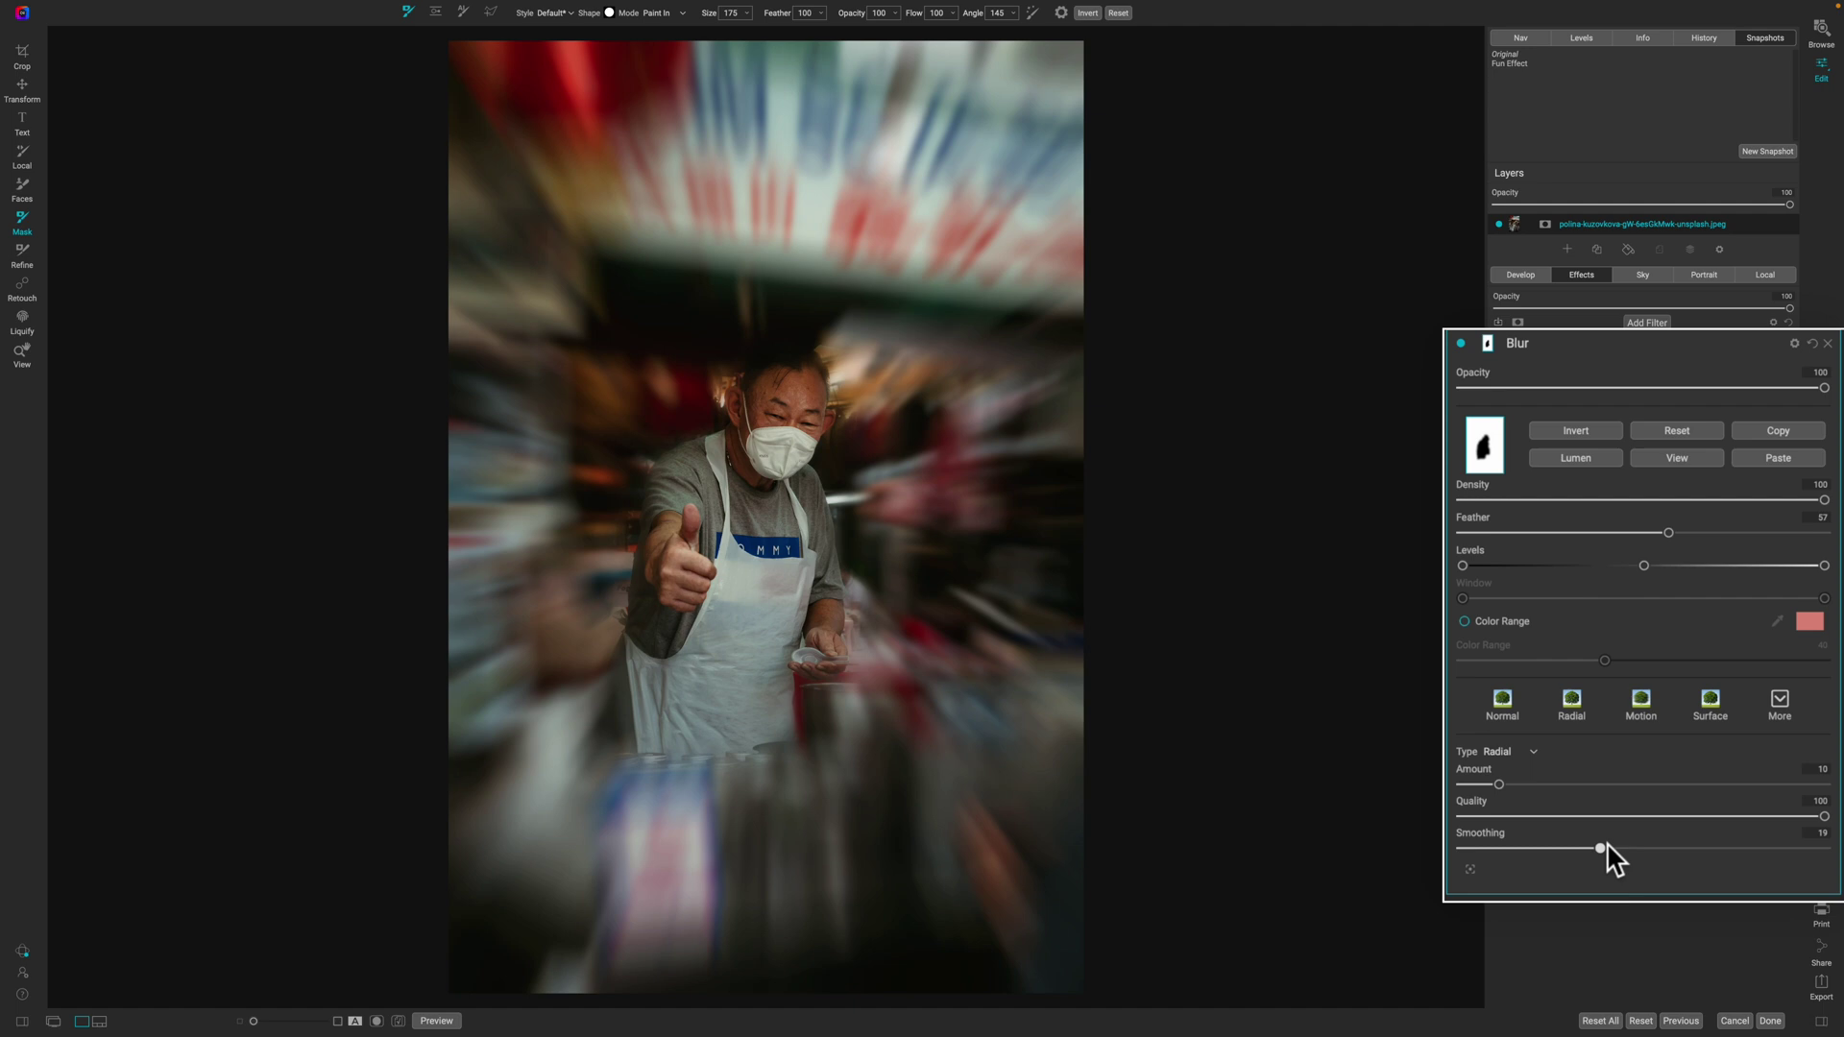
{"action": "left_click_drag", "start_coordinate": [1587, 855], "coordinate": [1560, 855]}
{"action": "left_click_drag", "start_coordinate": [1822, 389], "coordinate": [1764, 390]}
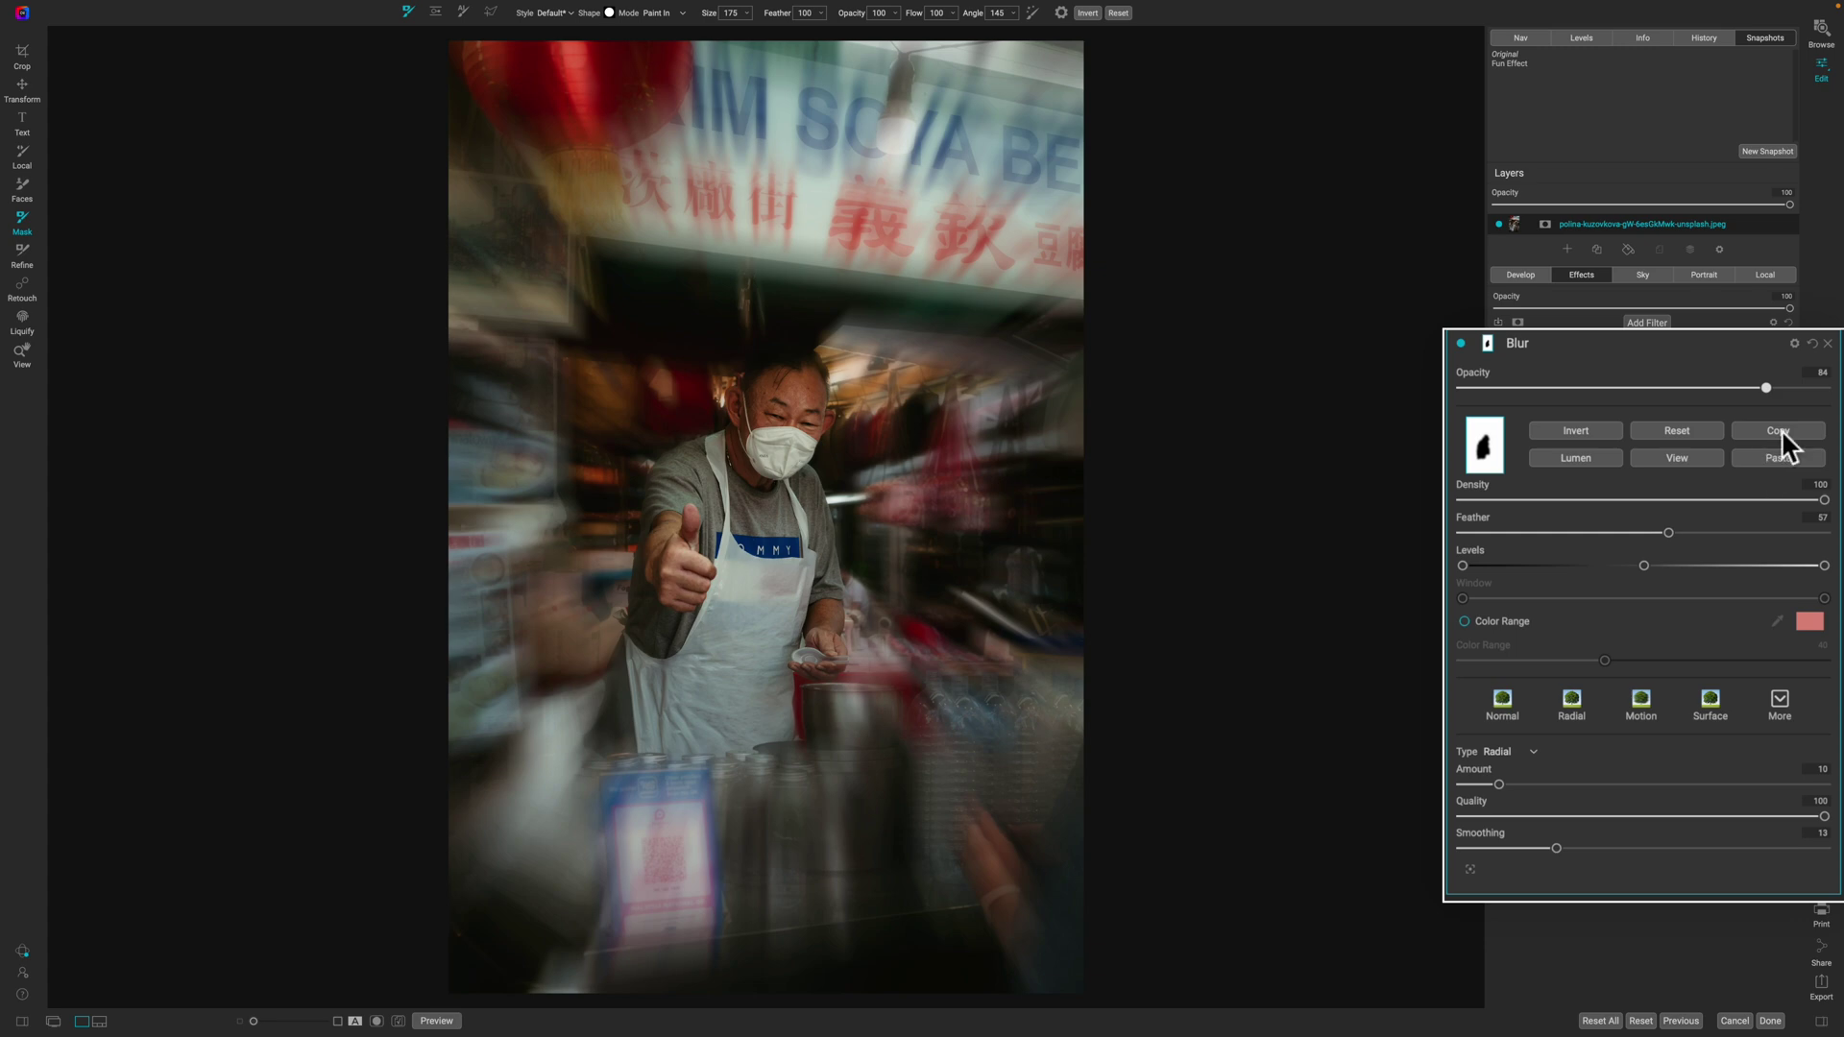
Add a Tone Enhancer filter and paste the vendor mask from the Blur filter into it
{"action": "left_click", "coordinate": [1650, 323]}
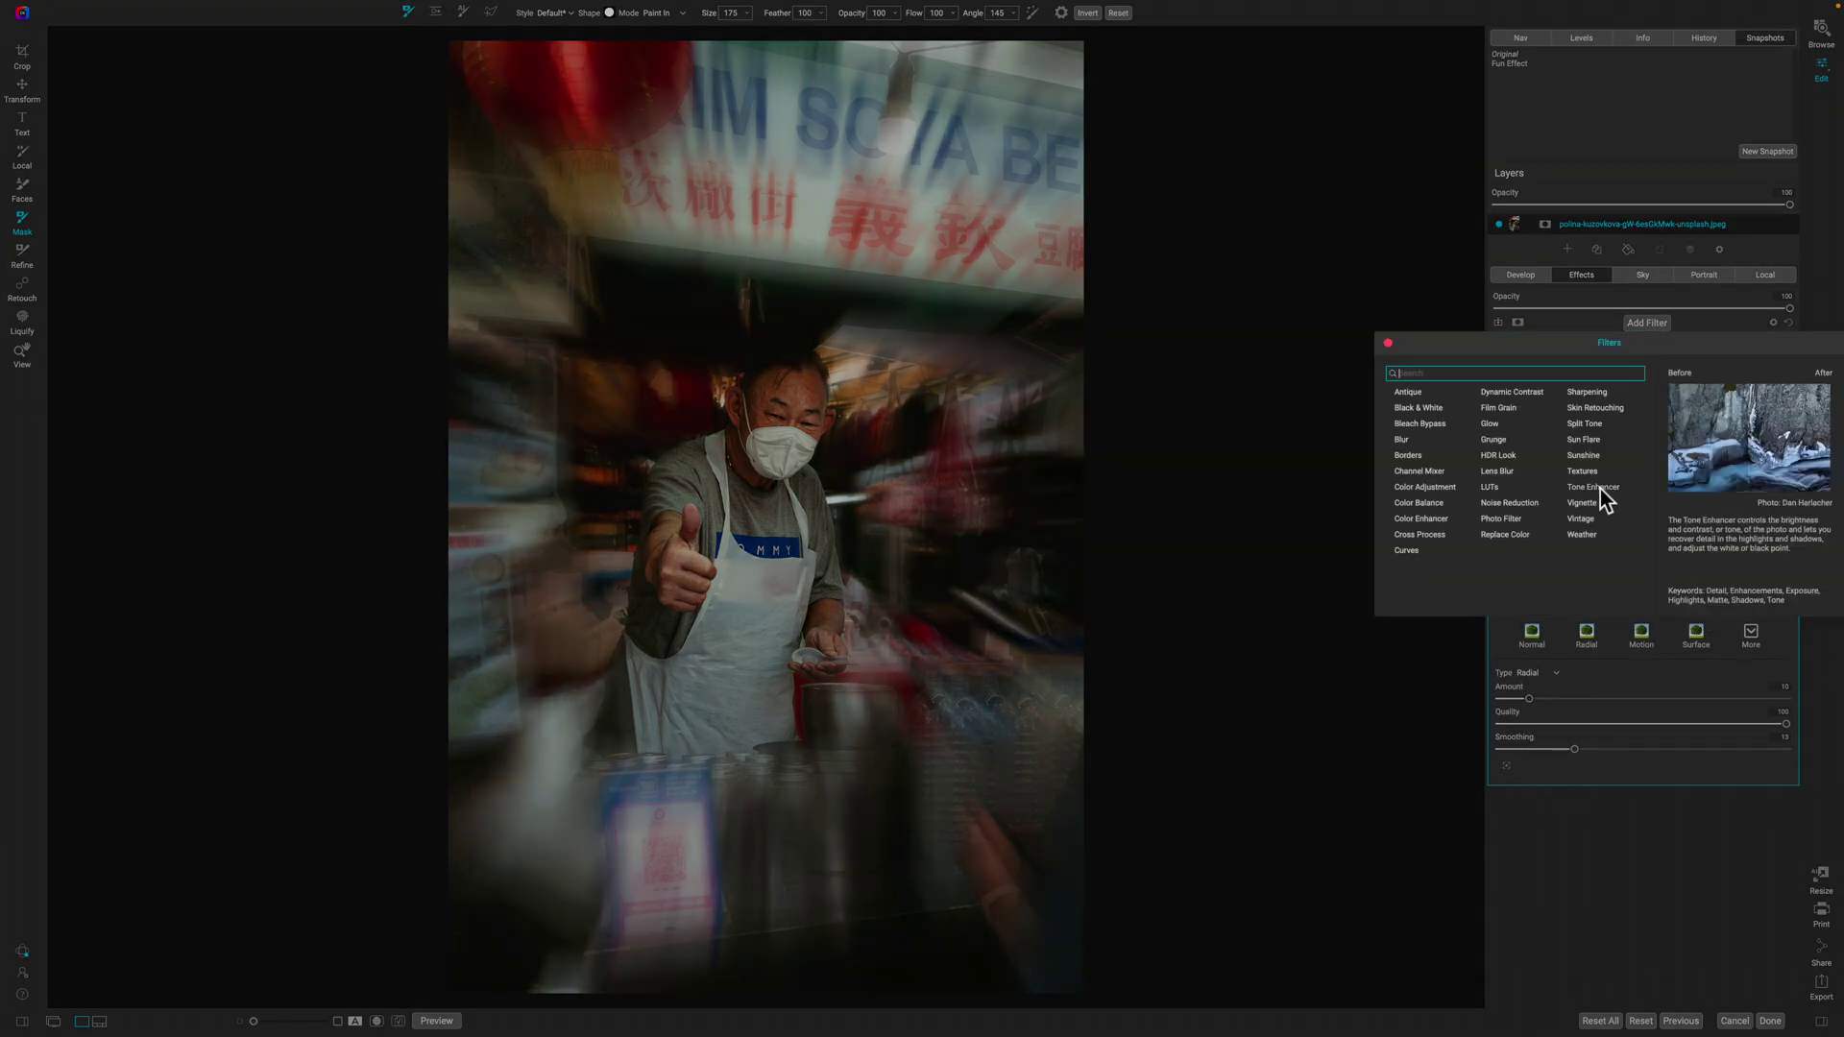
{"action": "left_click", "coordinate": [1600, 488]}
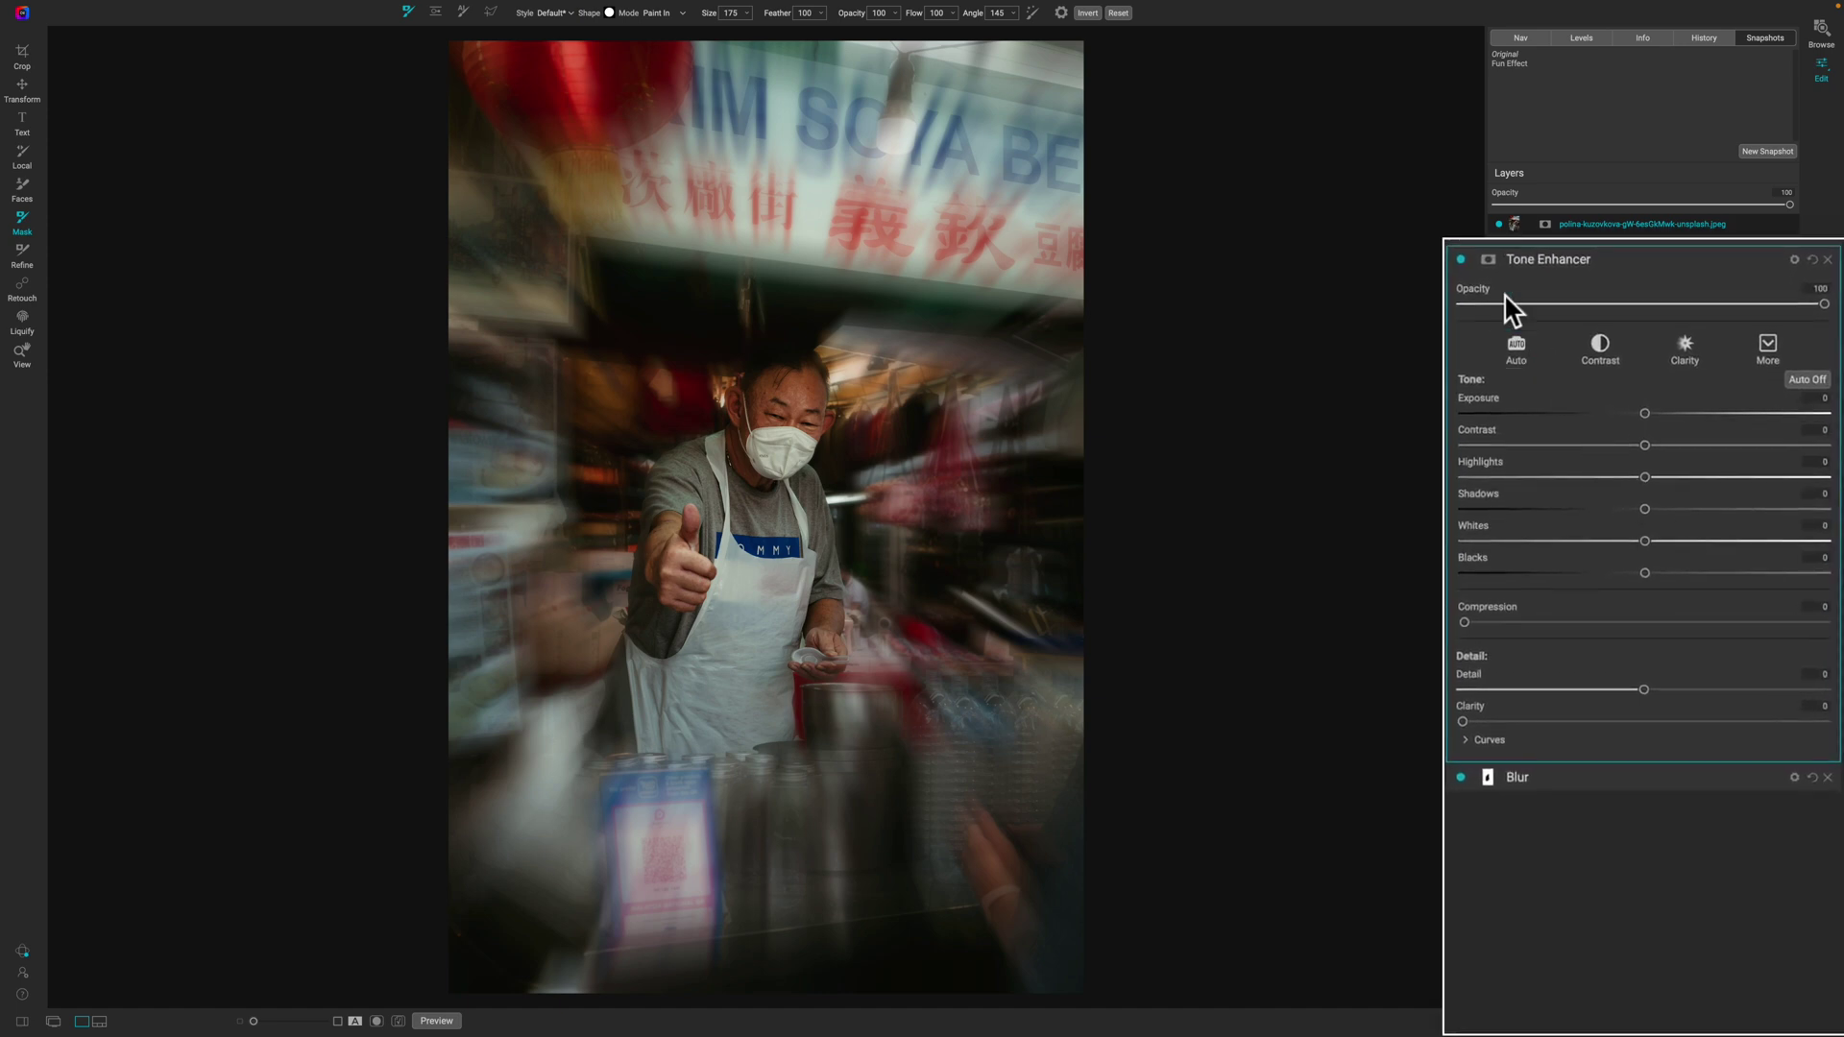
{"action": "left_click", "coordinate": [1489, 259]}
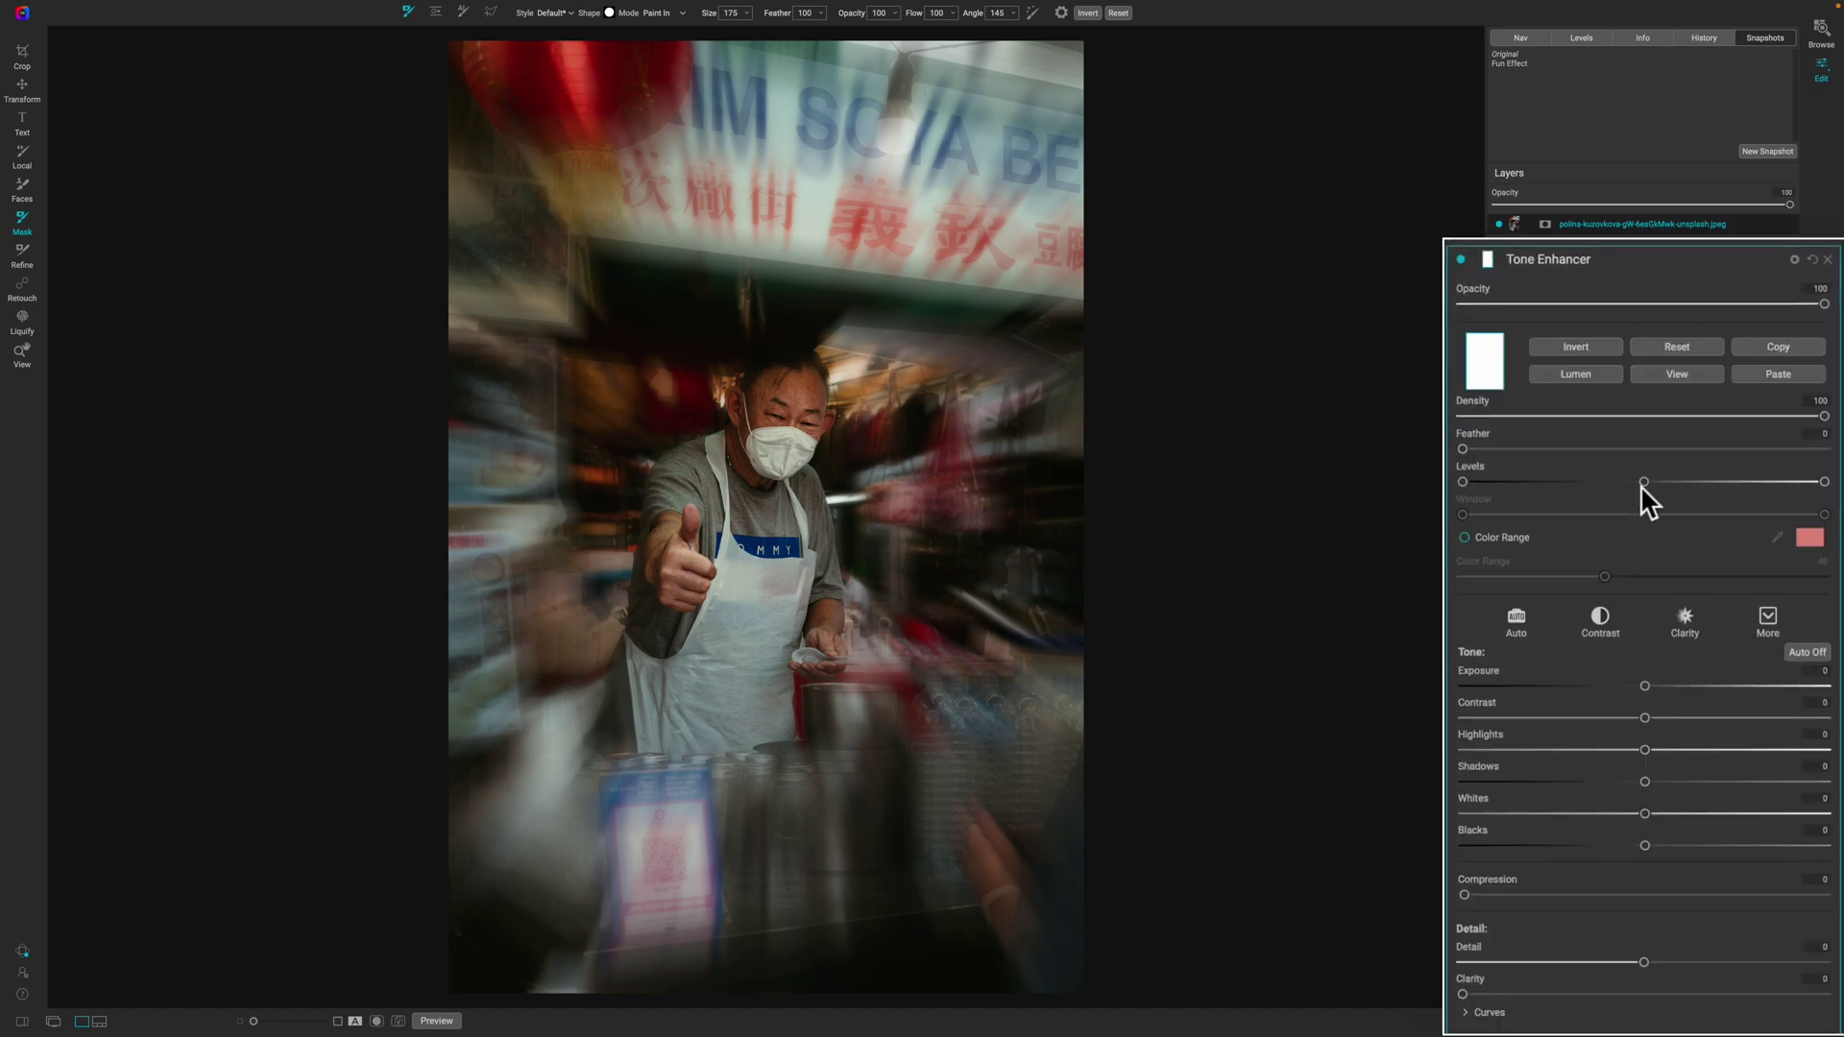
{"action": "left_click", "coordinate": [1760, 376]}
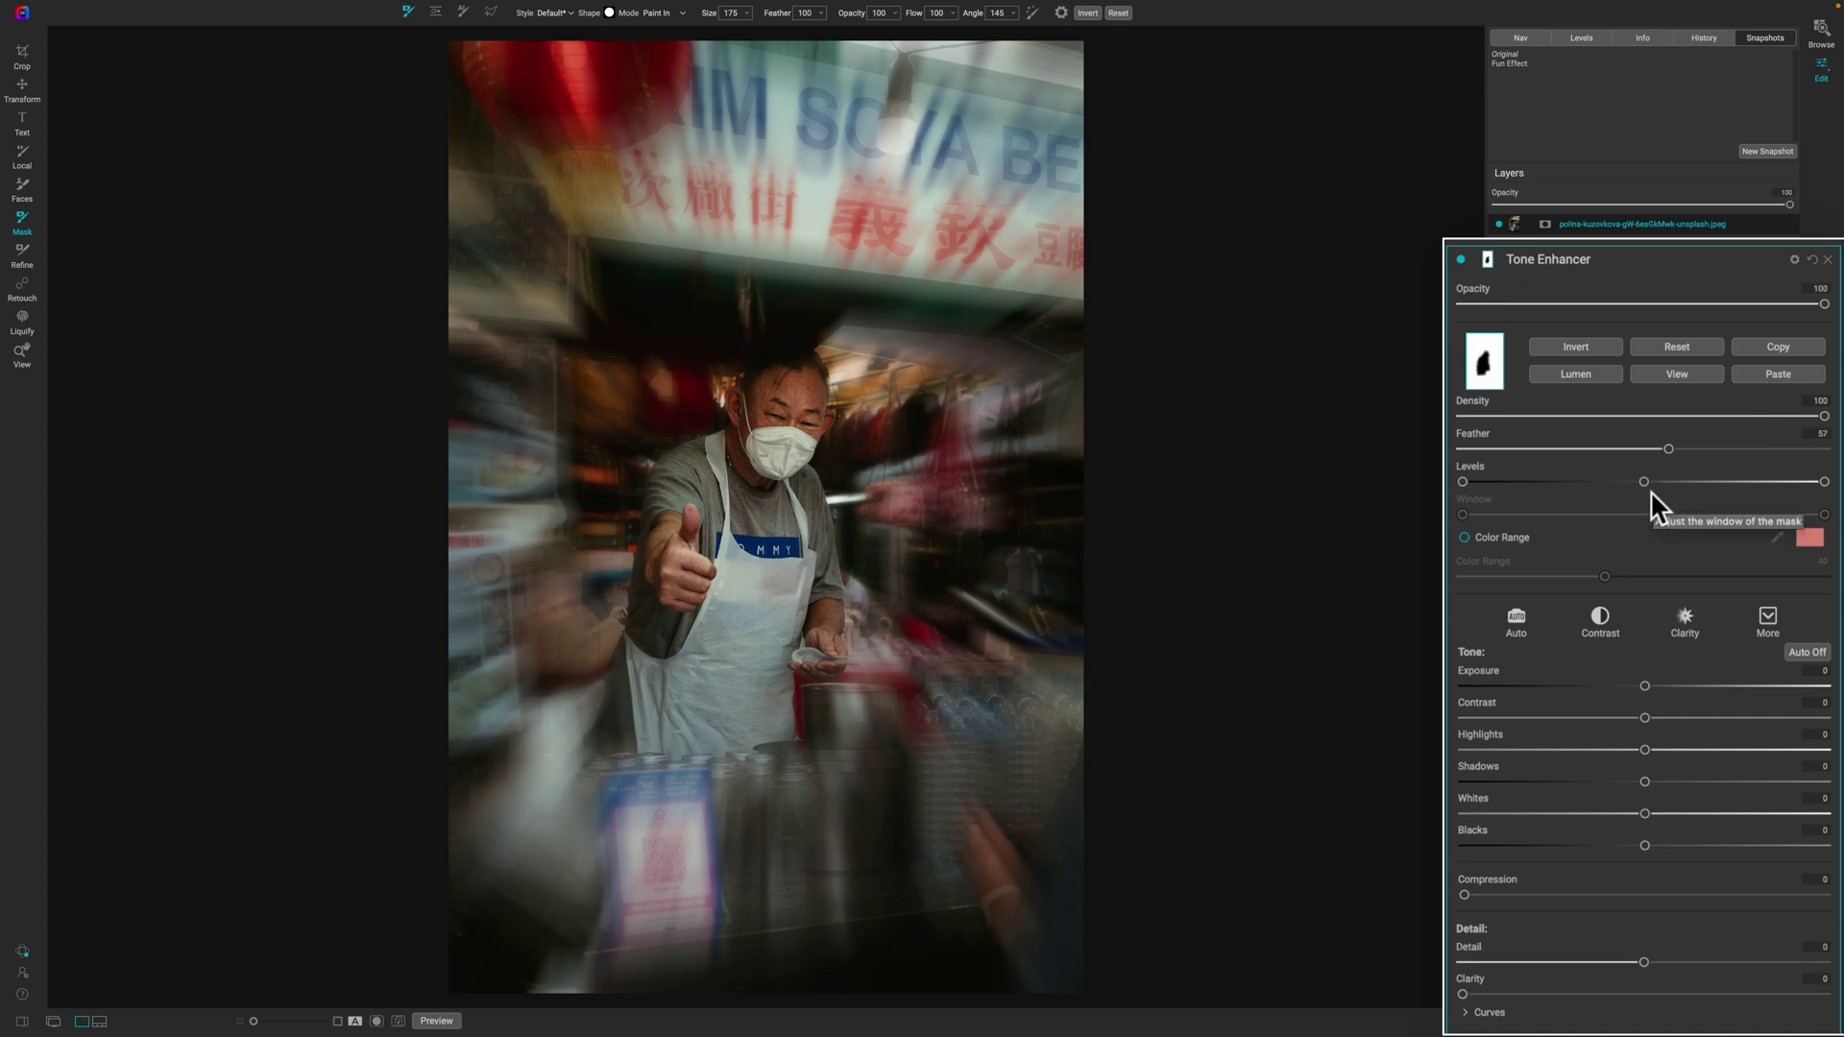
Set Tone Enhancer Exposure -0.35, Compression 36, Shadows 12 and slightly lower Blacks
{"action": "left_click_drag", "start_coordinate": [1645, 686], "coordinate": [1631, 686]}
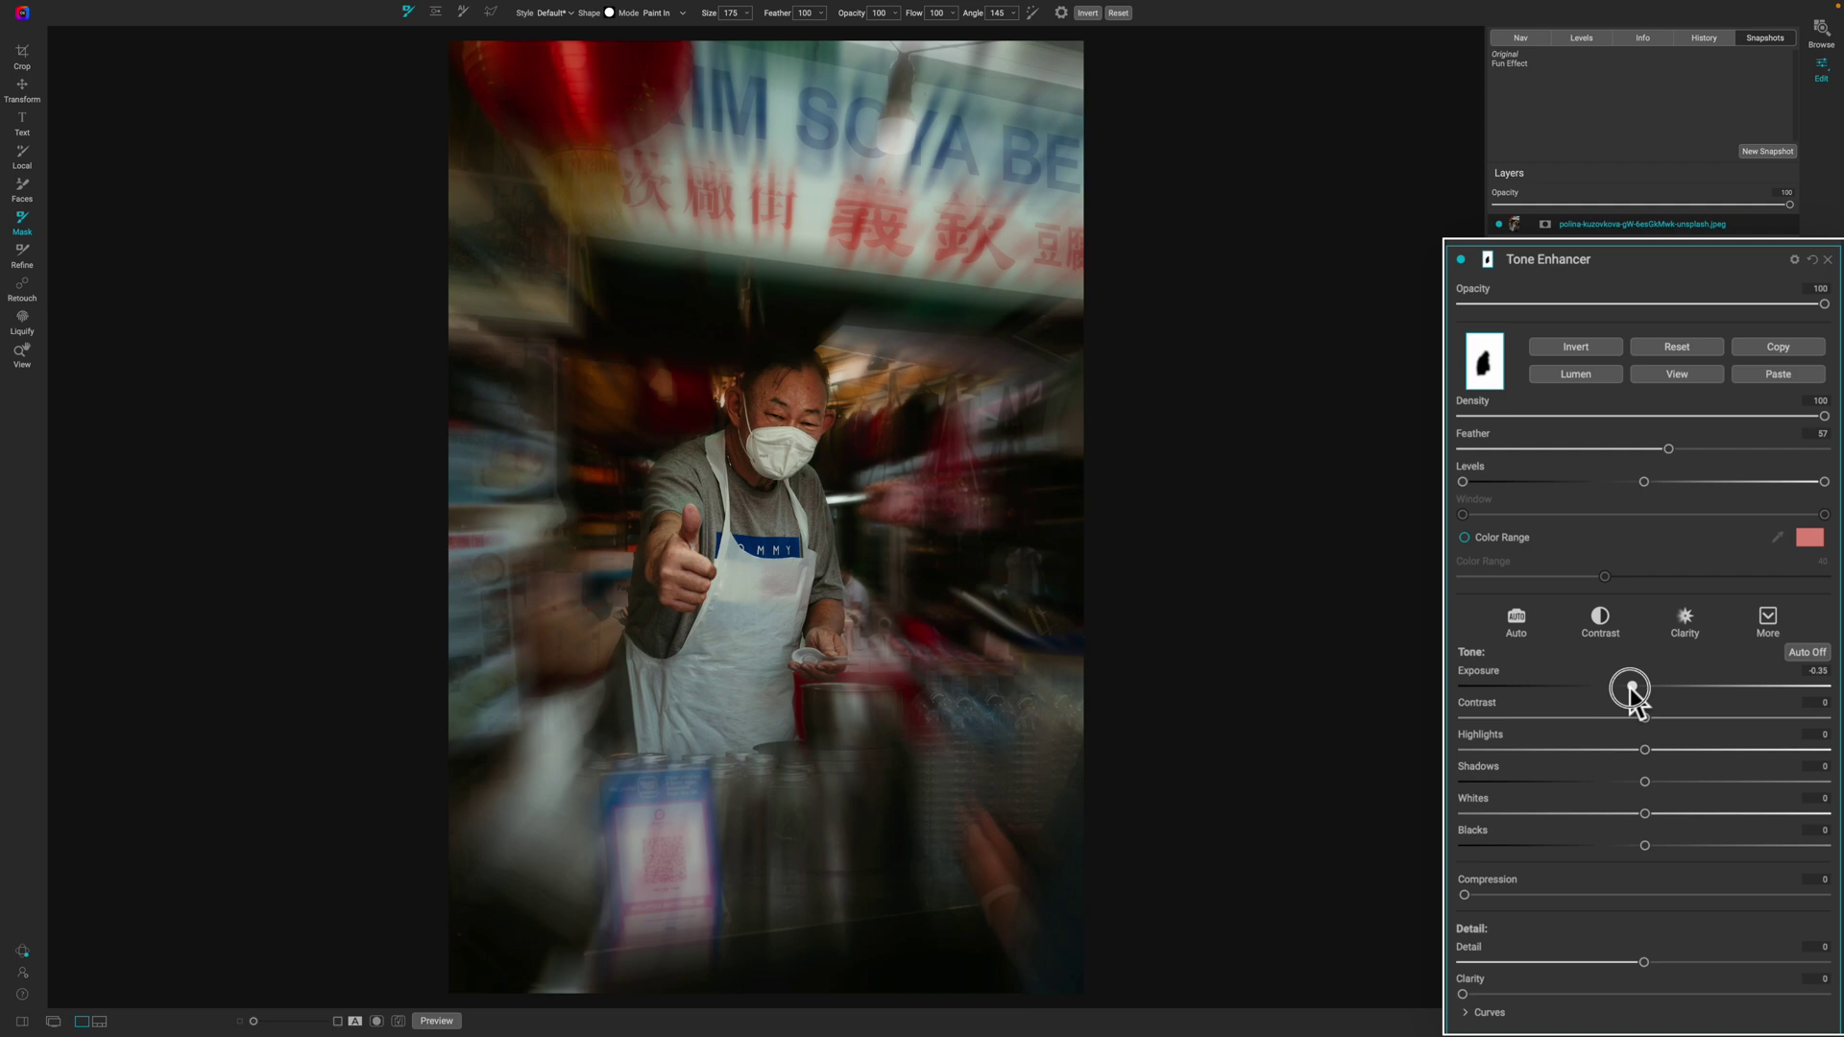
{"action": "left_click_drag", "start_coordinate": [1465, 896], "coordinate": [1653, 896]}
{"action": "left_click_drag", "start_coordinate": [1646, 780], "coordinate": [1692, 782]}
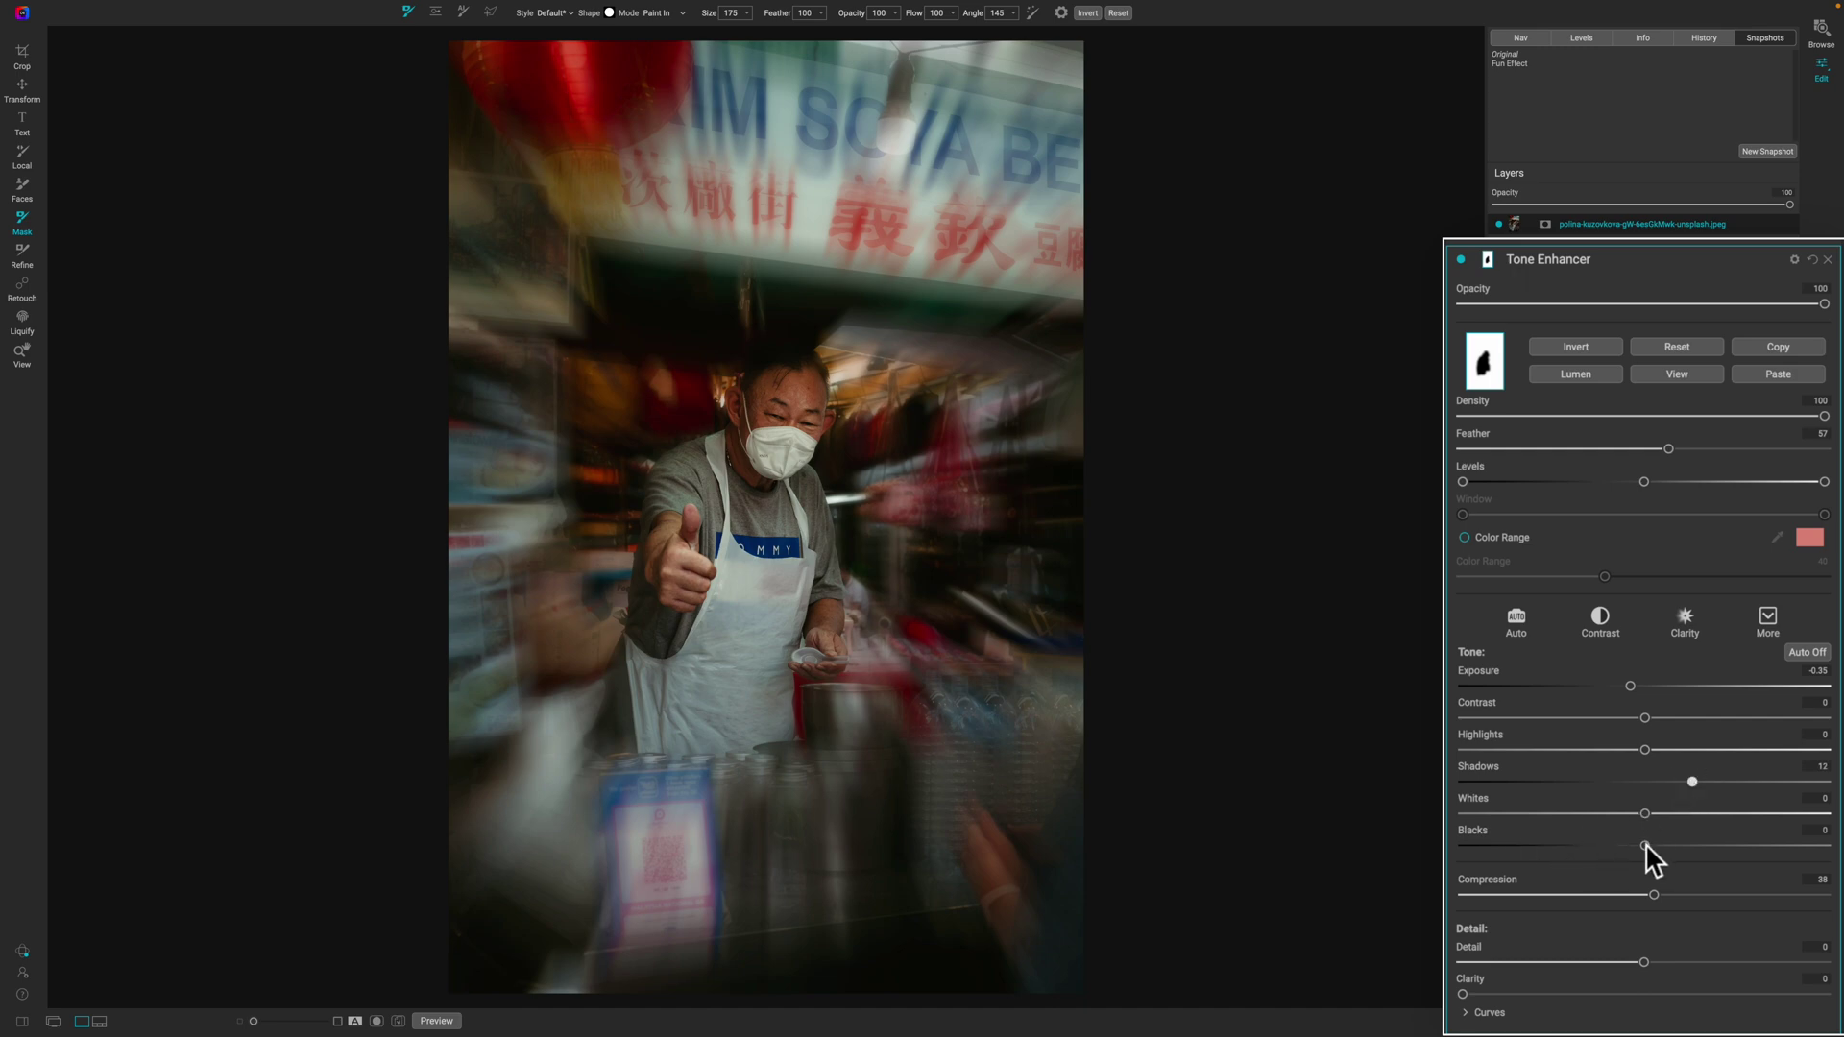
{"action": "left_click_drag", "start_coordinate": [1645, 845], "coordinate": [1627, 847]}
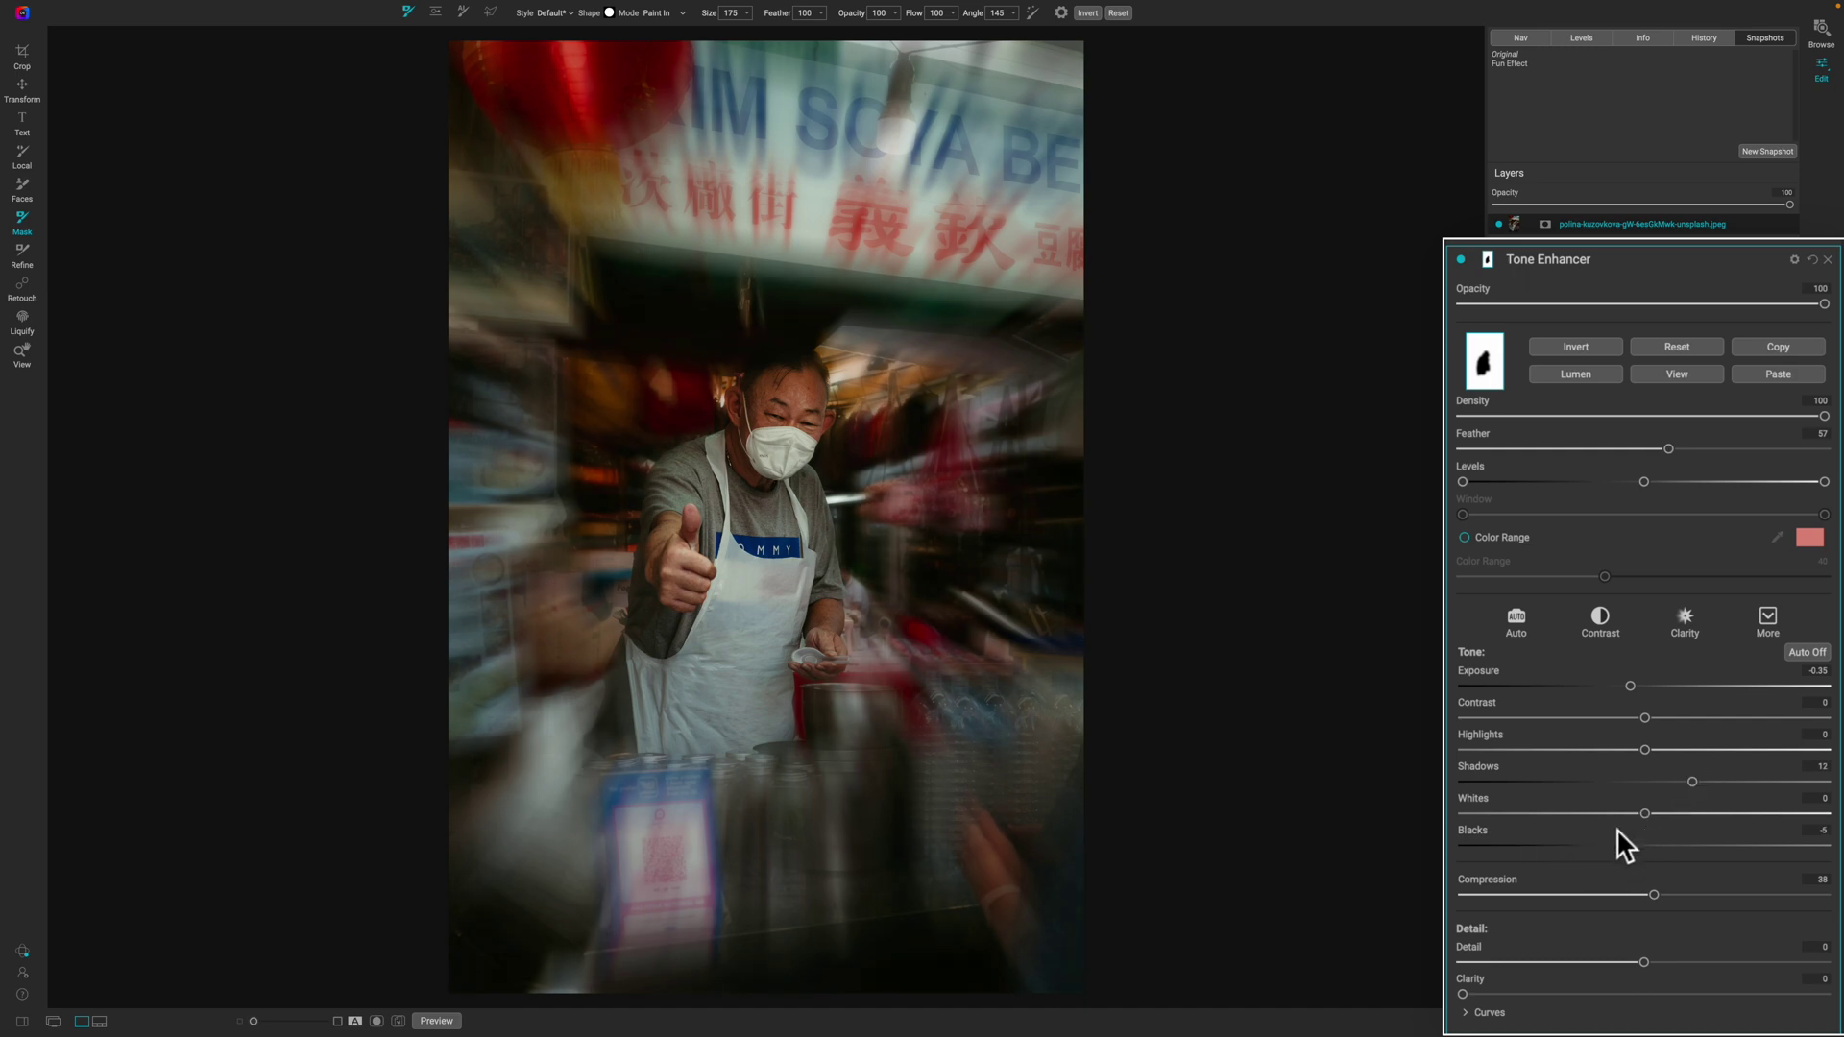